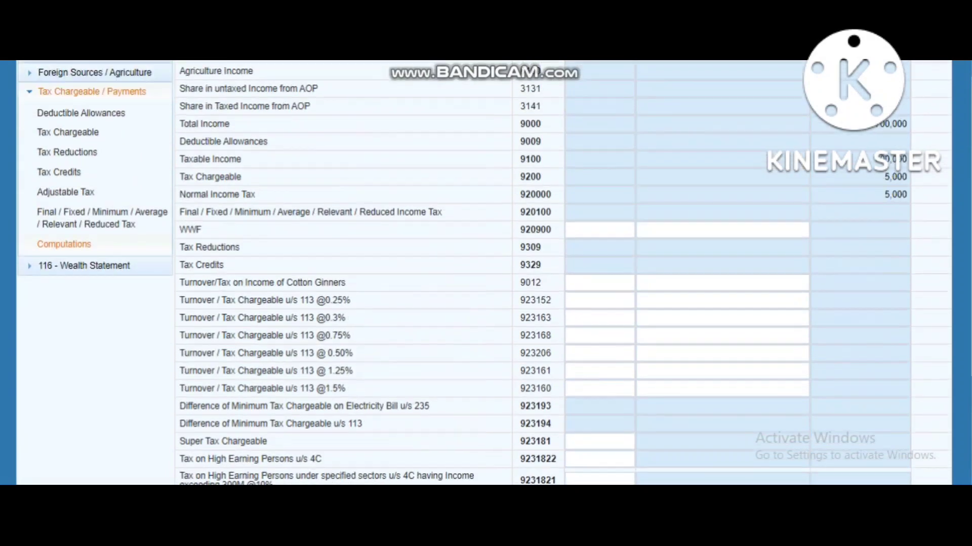
# Step: Check the total income from salary in the return's computations
pyautogui.click(615, 149)
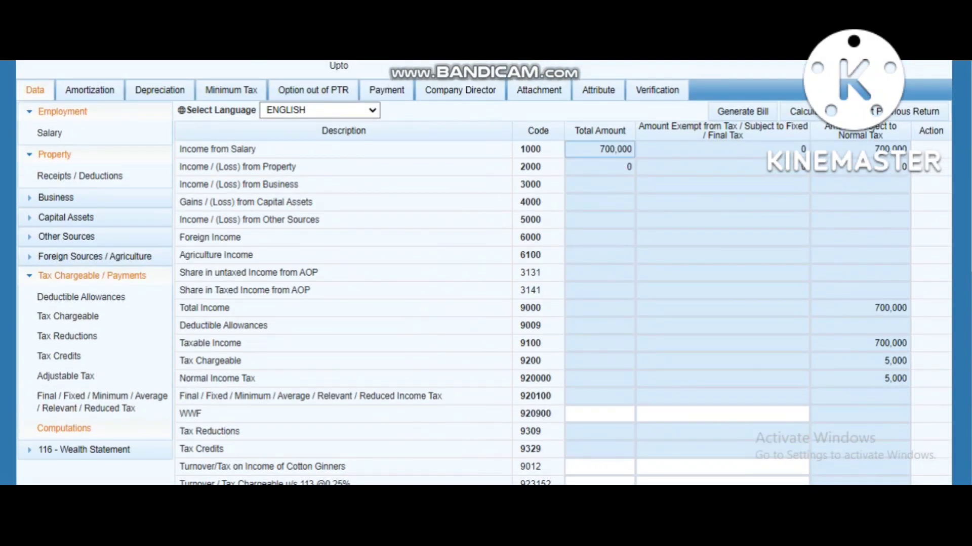
pyautogui.doubleClick(614, 150)
pyautogui.click(614, 149)
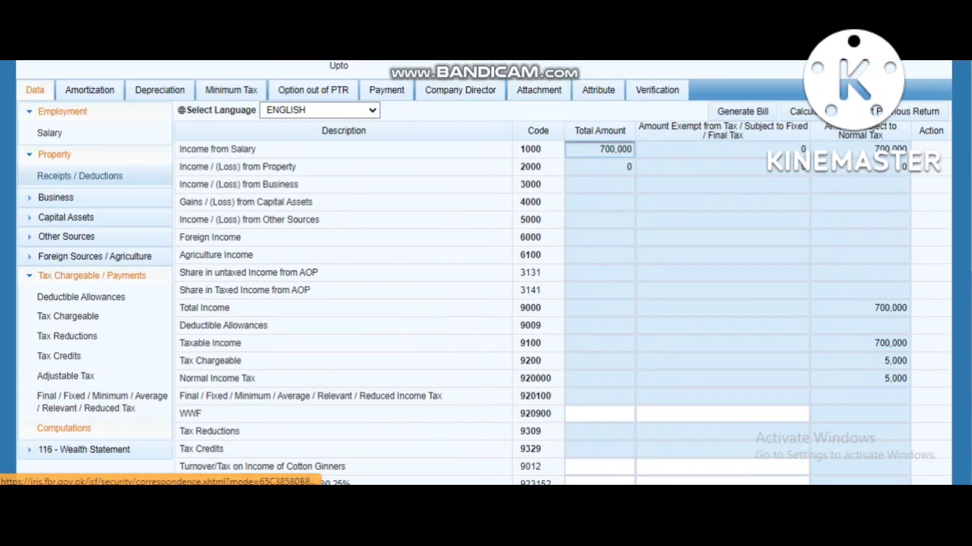
# Step: Set the total amount of Pay, Wages or Other Remuneration under Salary to 750,000 and recalculate the return
pyautogui.click(49, 132)
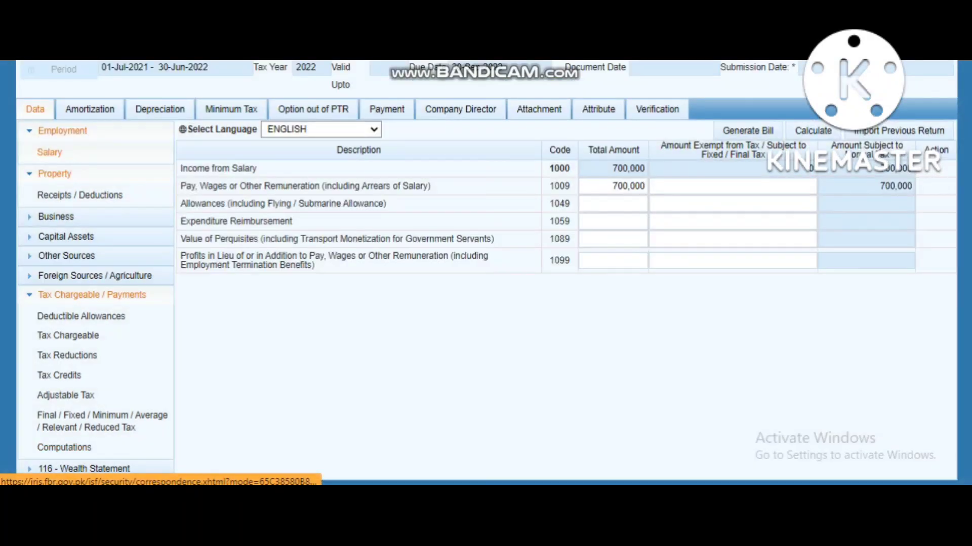
pyautogui.doubleClick(628, 186)
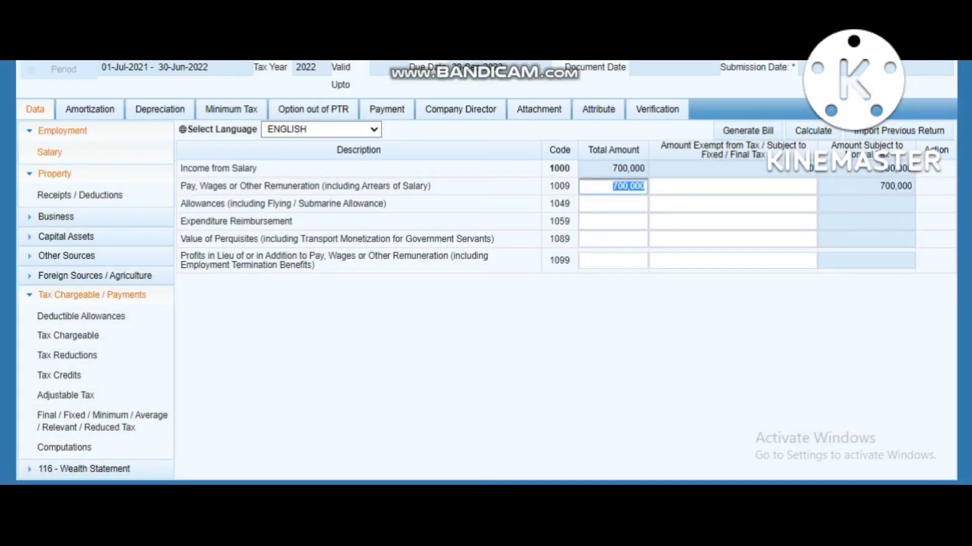
pyautogui.click(622, 185)
pyautogui.press('BackSpace')
pyautogui.write('5')
pyautogui.click(724, 187)
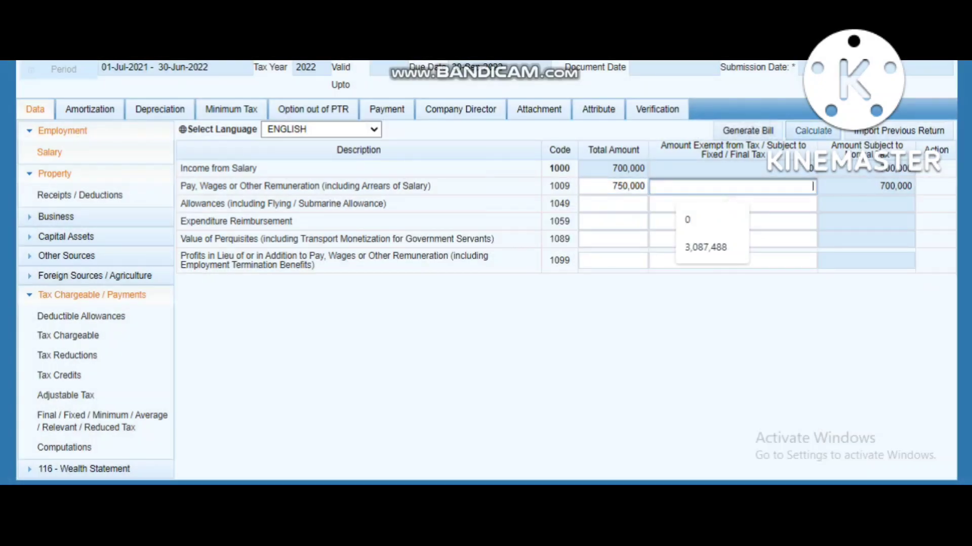
pyautogui.click(813, 131)
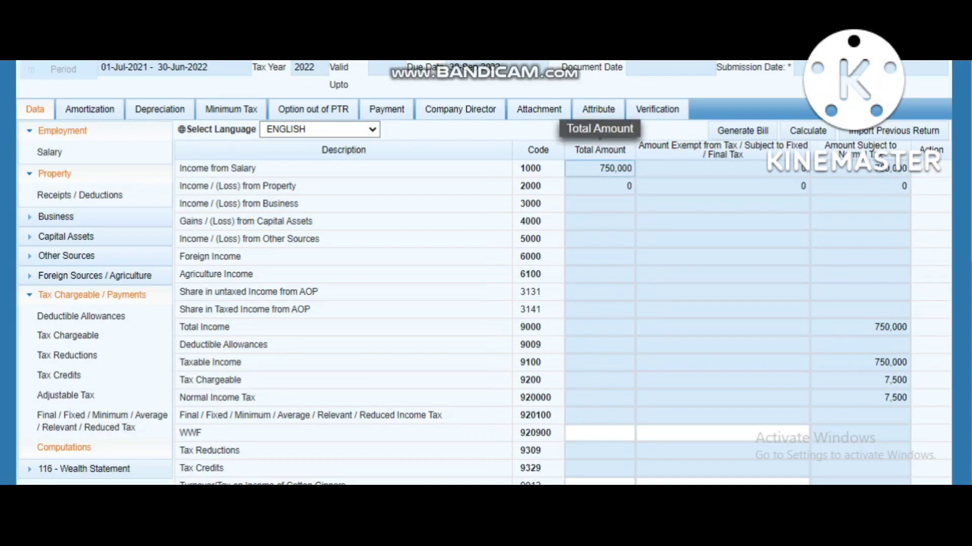
# Step: Review the salary income, tax chargeable and admitted income tax in the computations for the 750,000 salary
pyautogui.doubleClick(615, 169)
pyautogui.scroll(-2, 722, 250)
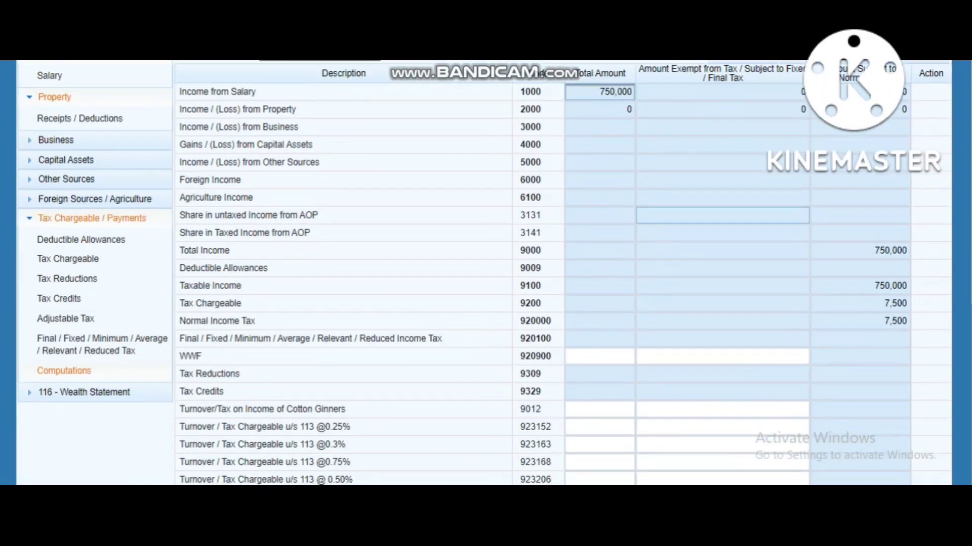
pyautogui.doubleClick(895, 303)
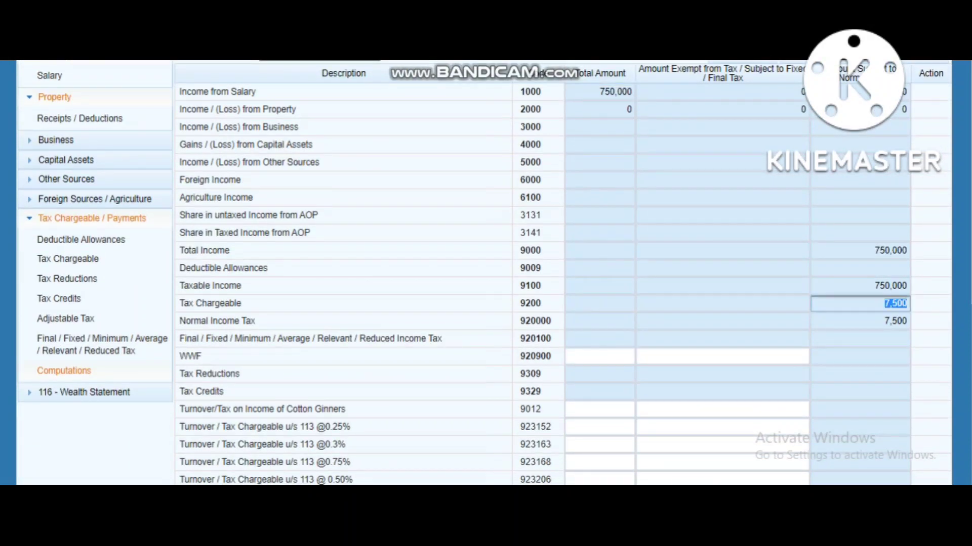
pyautogui.scroll(-4, 860, 303)
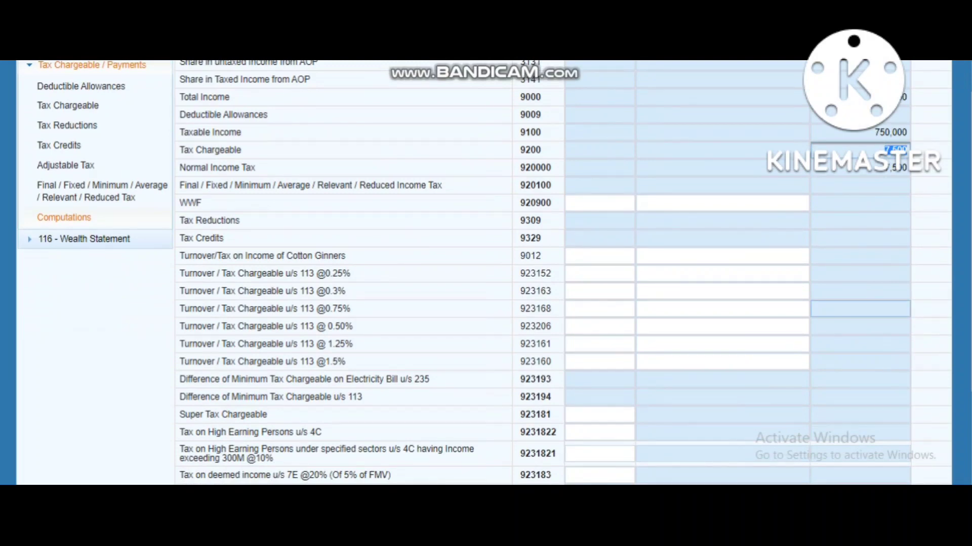
pyautogui.scroll(-4, 860, 308)
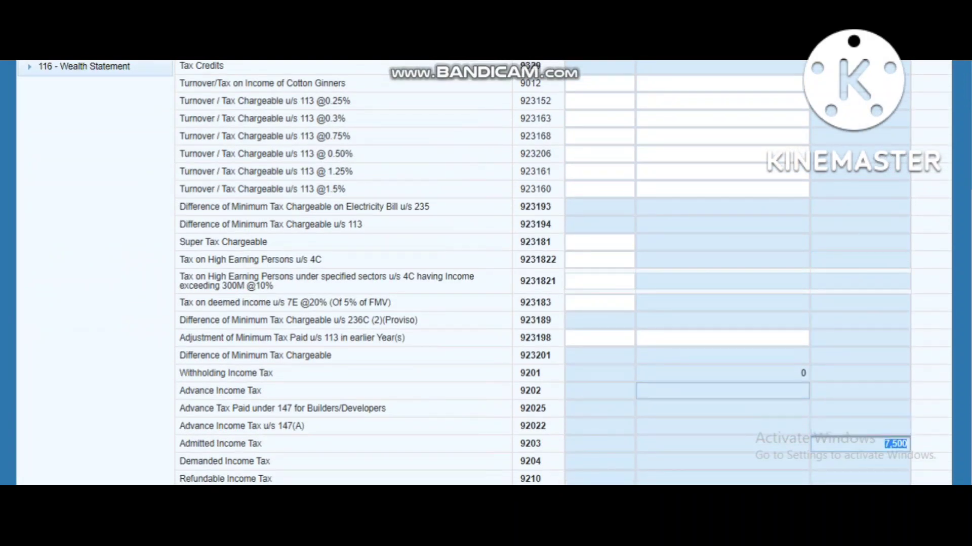
pyautogui.scroll(10, 722, 391)
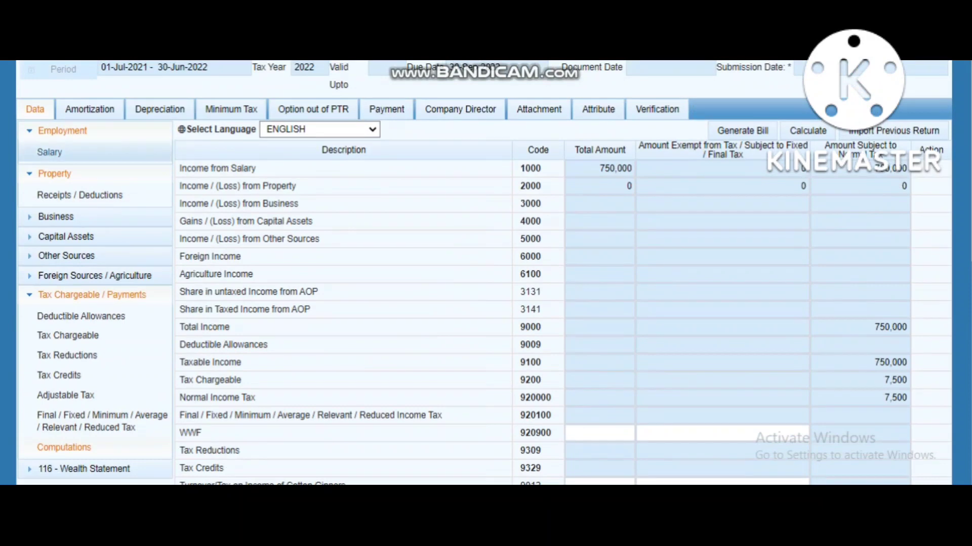
# Step: Set the total amount of Pay, Wages or Other Remuneration under Salary to 600,000 and recalculate the return
pyautogui.click(50, 152)
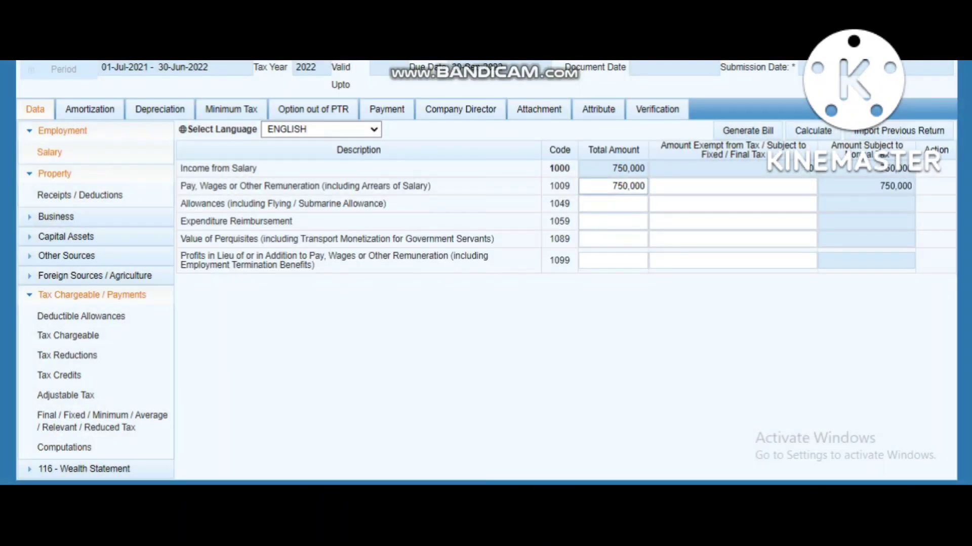
pyautogui.click(613, 186)
pyautogui.write('6')
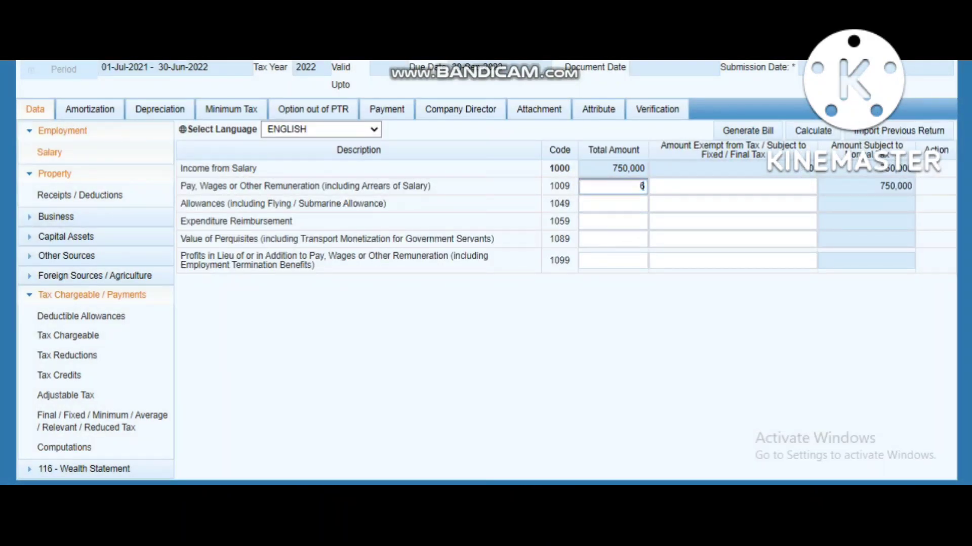
pyautogui.write('00000')
pyautogui.click(732, 186)
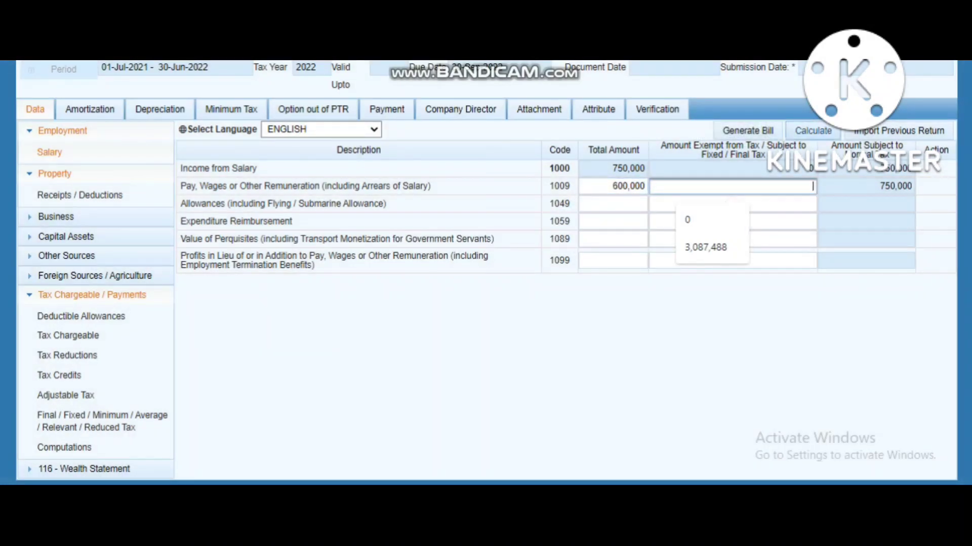
pyautogui.click(813, 130)
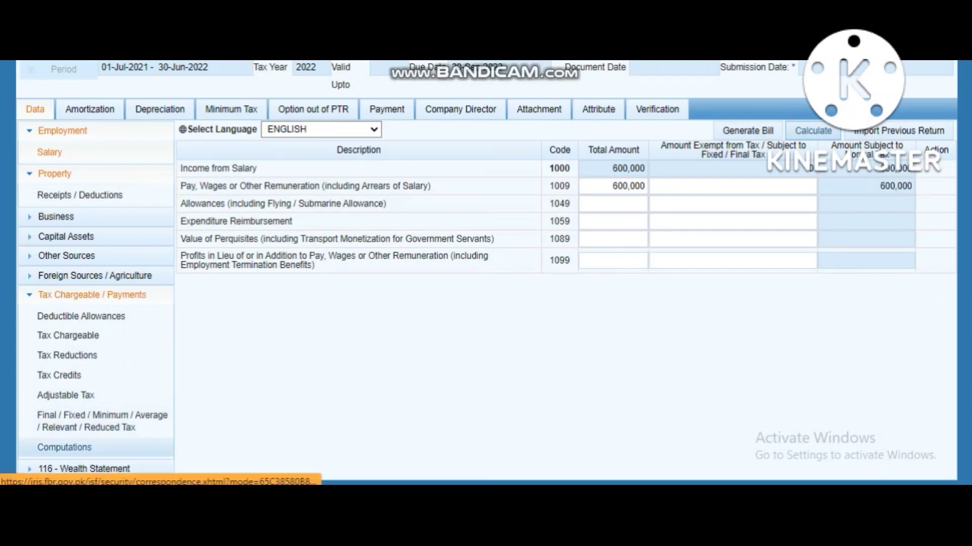
# Step: Open the computations and examine the tax chargeable for the 600,000 salary
pyautogui.click(64, 447)
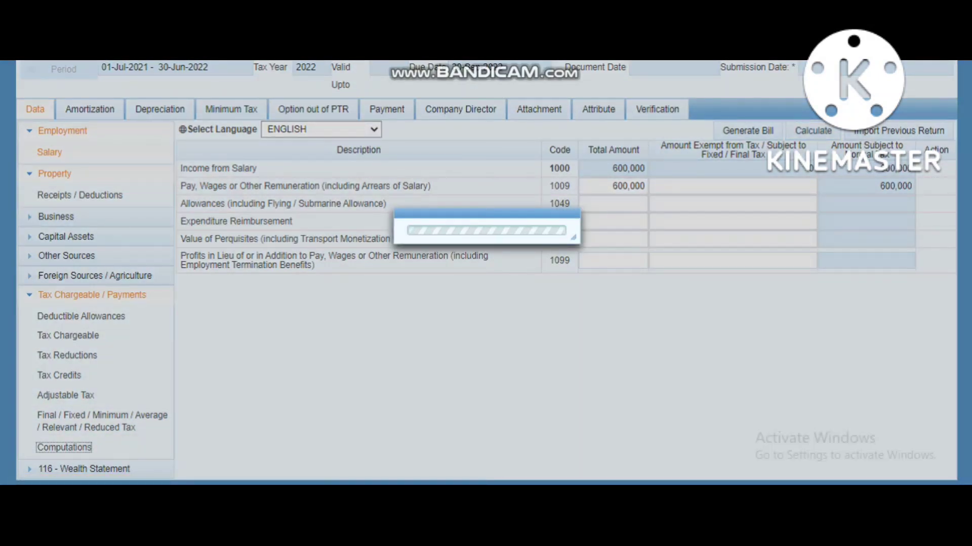
pyautogui.scroll(-8, 483, 270)
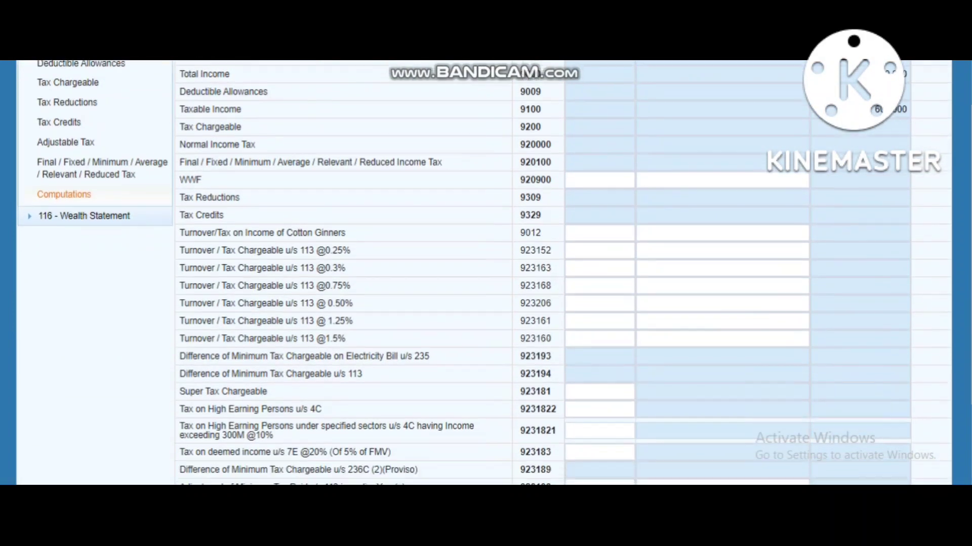
pyautogui.scroll(10, 483, 272)
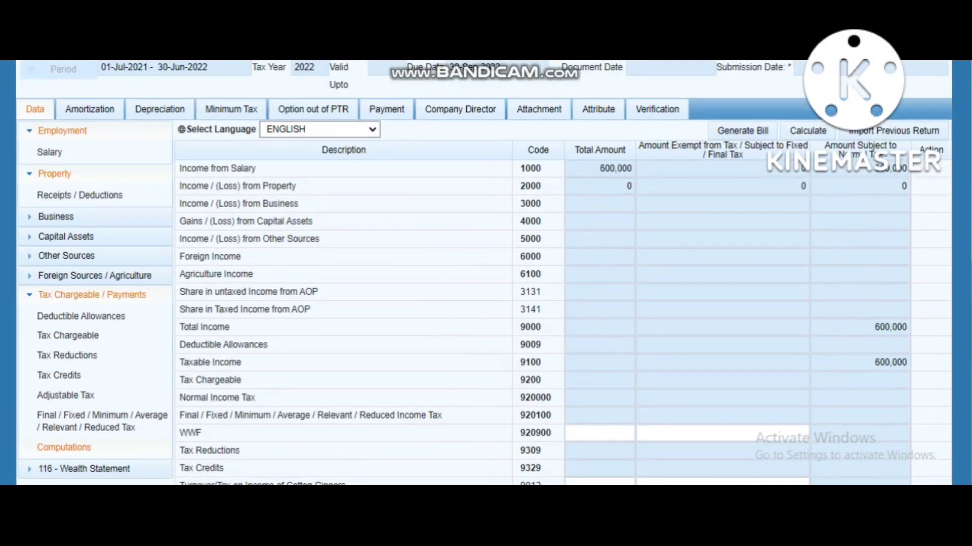
# Step: Set Pay, Wages or Other Remuneration to 700,000 and recalculate to check the tax chargeable in the computations
pyautogui.click(55, 173)
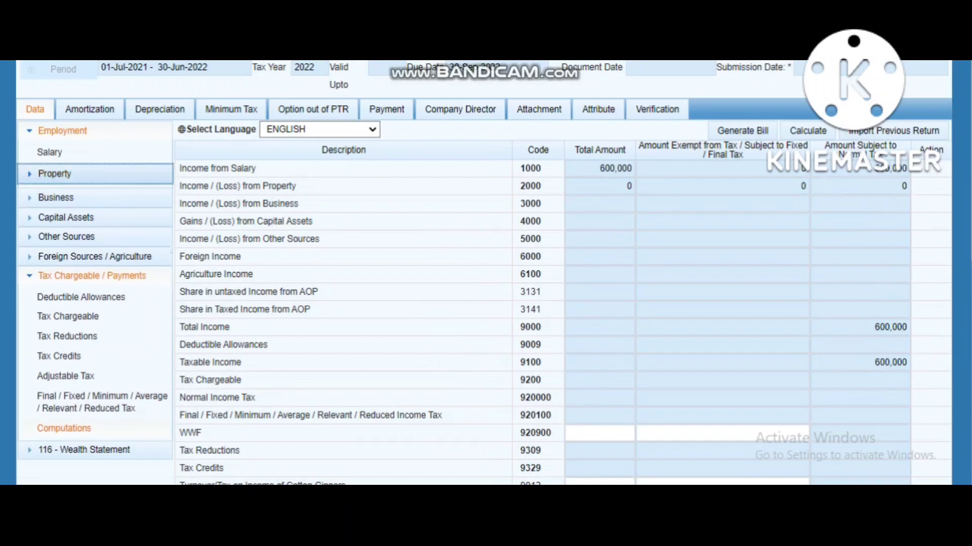
pyautogui.click(50, 153)
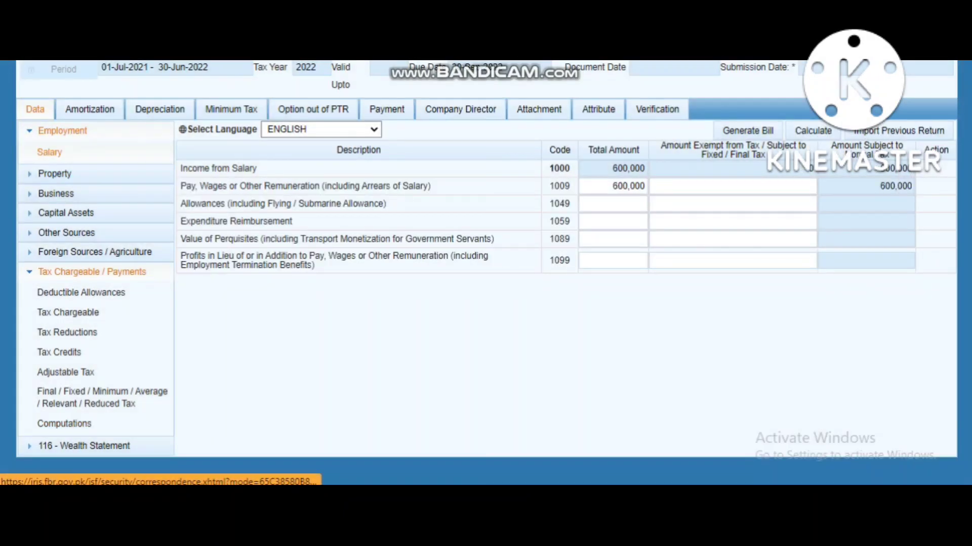
pyautogui.click(613, 186)
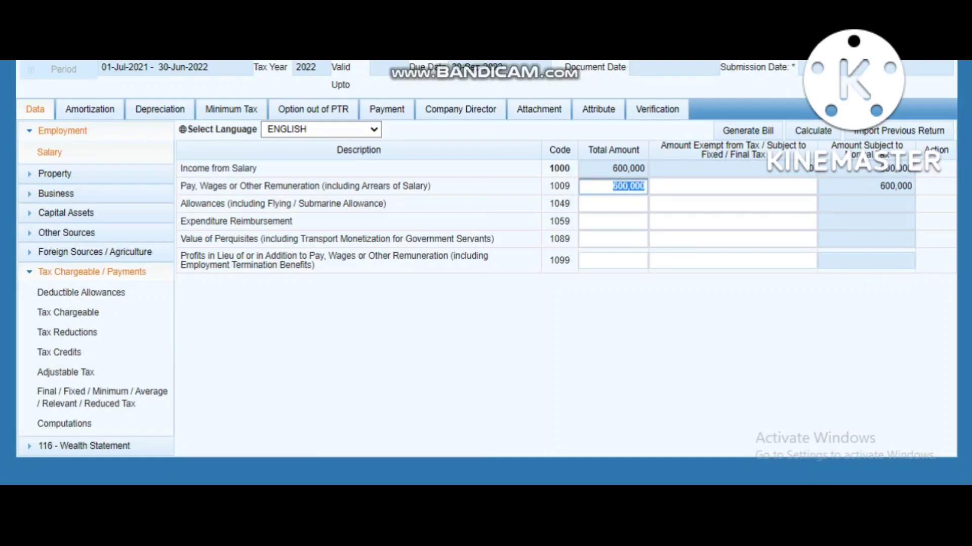
pyautogui.press('BackSpace')
pyautogui.write('700,')
pyautogui.write('000')
pyautogui.press('Tab')
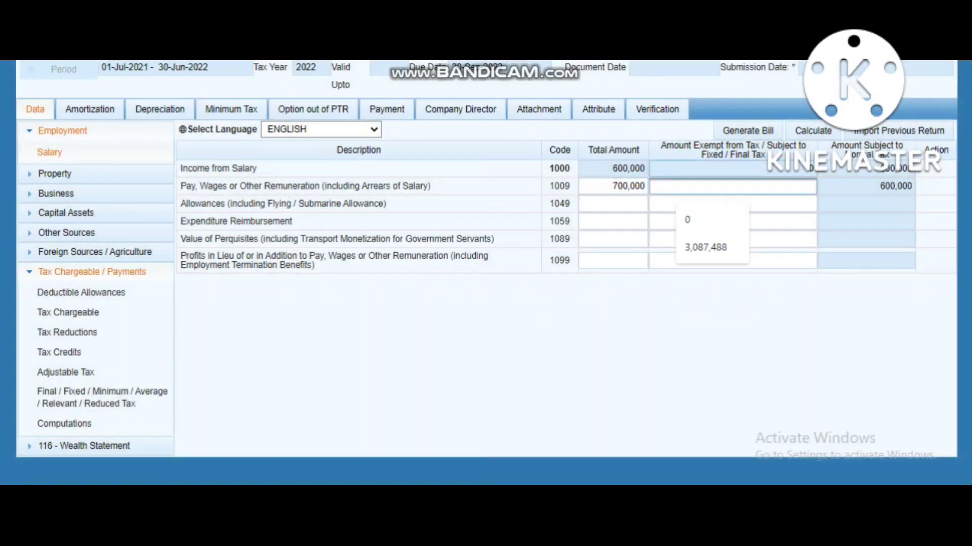
pyautogui.click(813, 131)
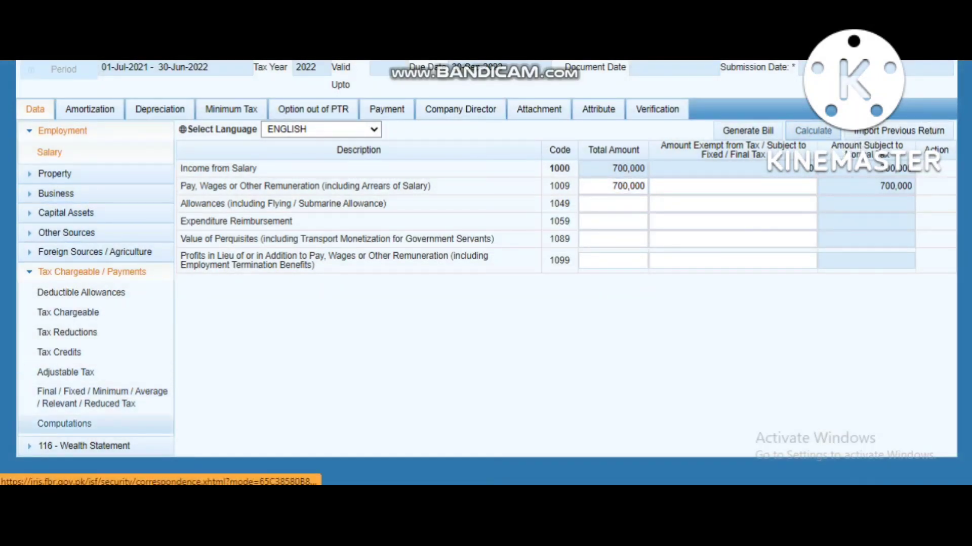
pyautogui.click(64, 424)
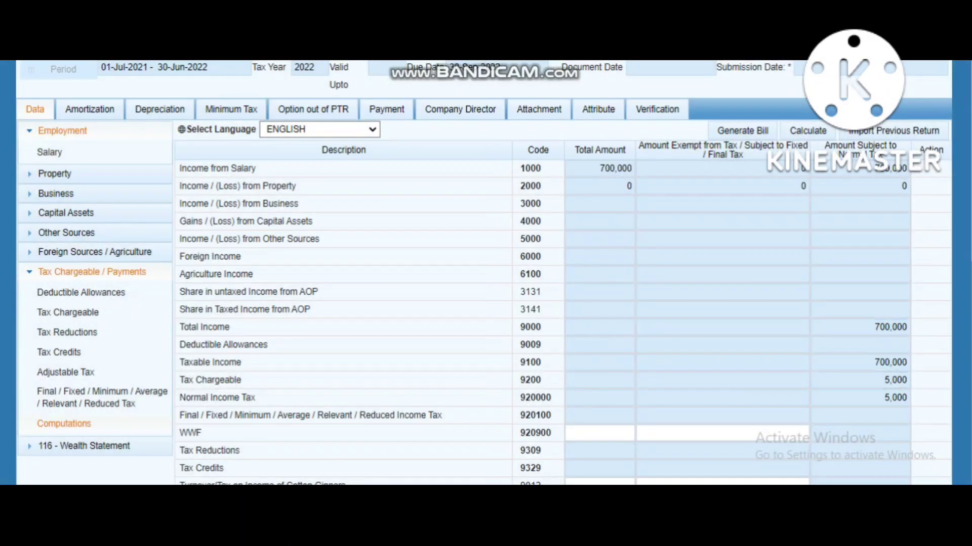
pyautogui.doubleClick(895, 381)
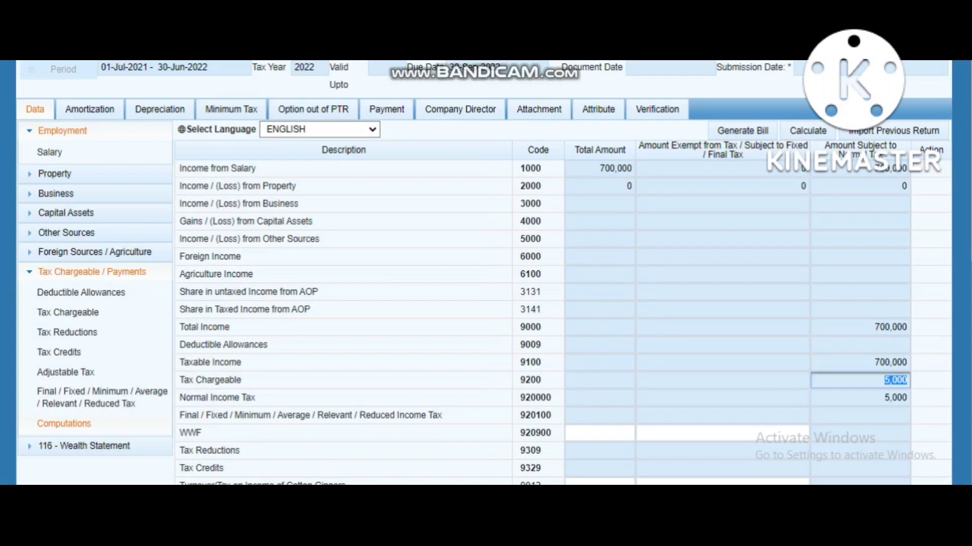
# Step: Enter 200,000 as the total Rent Received or Receivable in the property receipts and recalculate the return
pyautogui.click(56, 175)
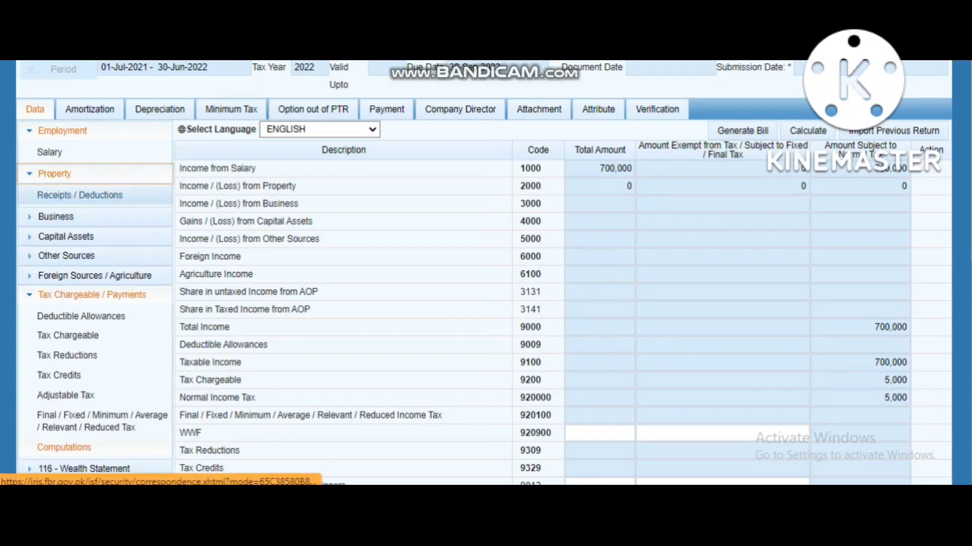
pyautogui.click(79, 195)
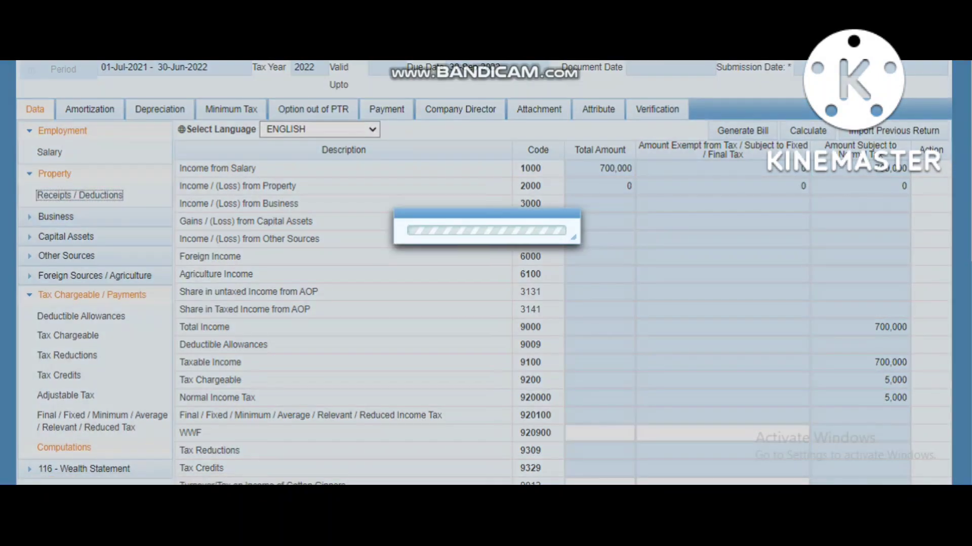
pyautogui.write('20')
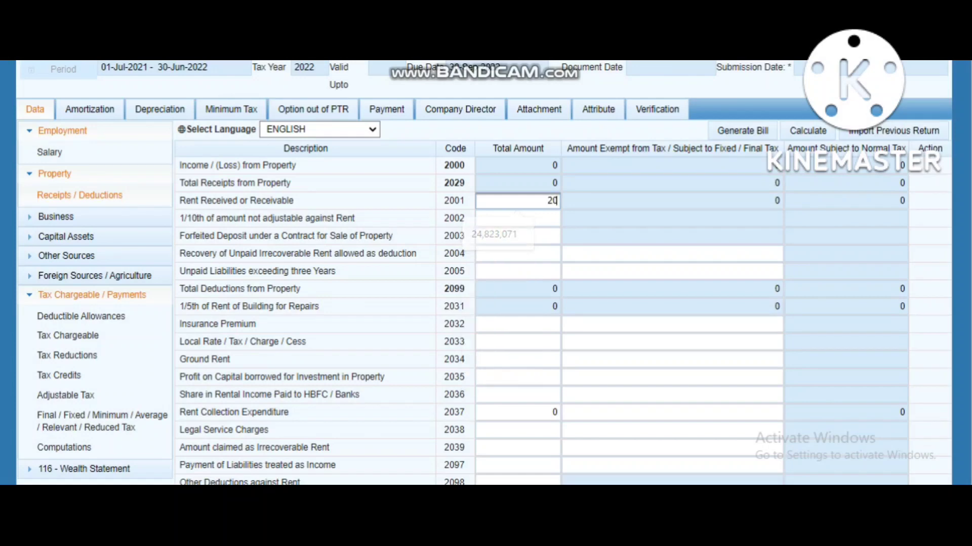
pyautogui.write('0,00000')
pyautogui.press('Tab')
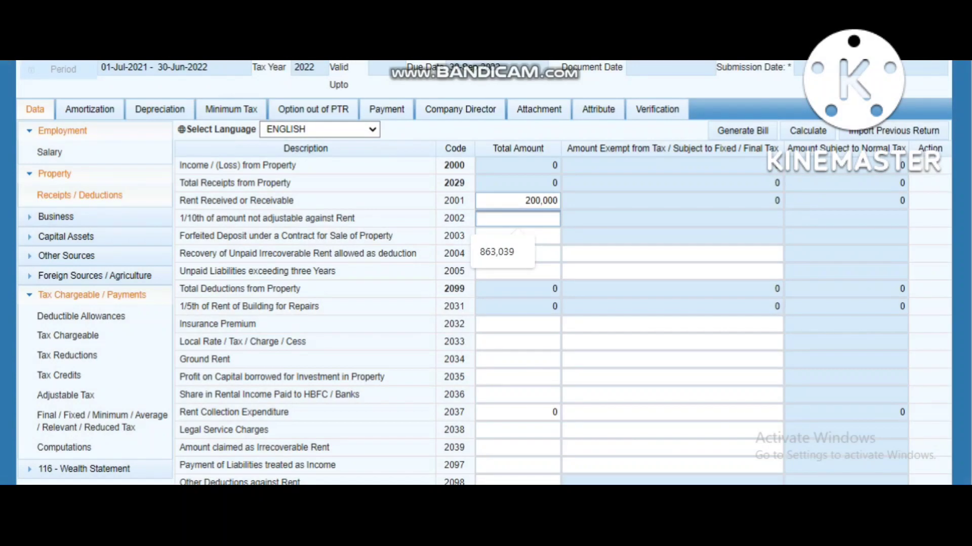
pyautogui.click(807, 131)
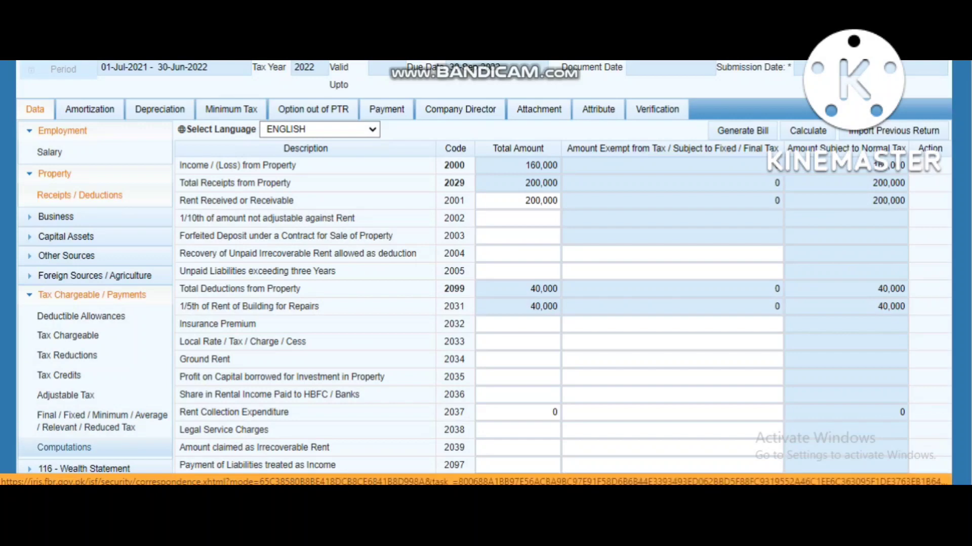
# Step: Open the computations and review the property income, total income and tax chargeable with the rent included
pyautogui.click(64, 447)
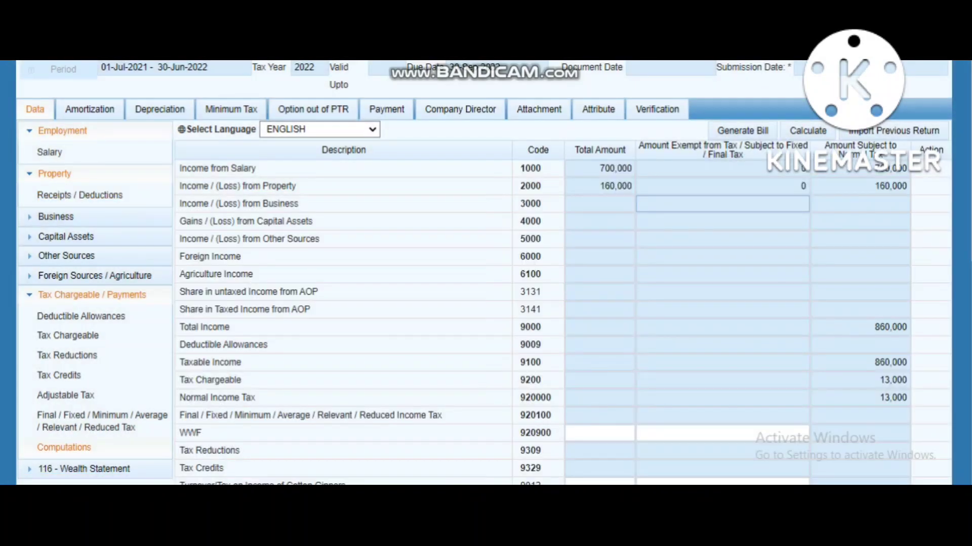
pyautogui.hotkey('shift', 'Tab')
pyautogui.hotkey('shift', 'Tab')
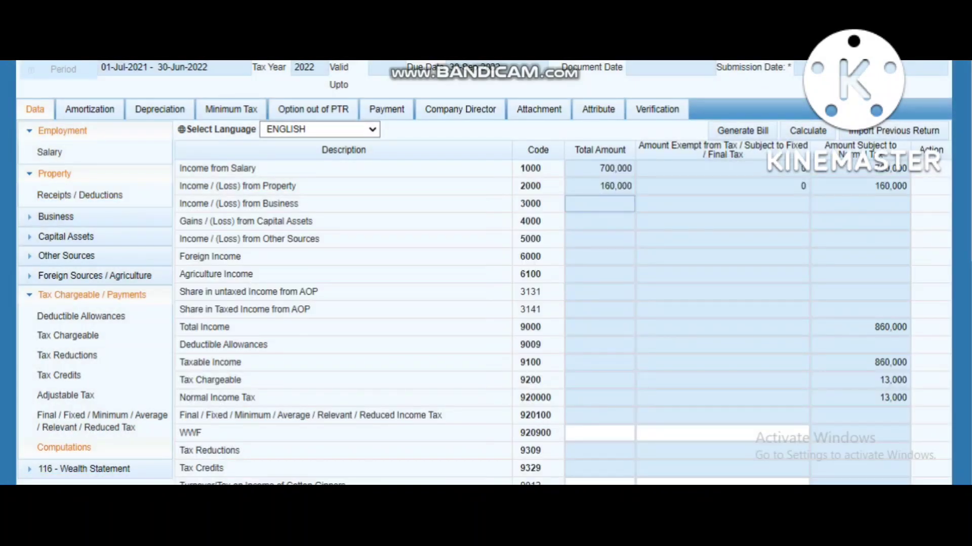
pyautogui.click(600, 185)
pyautogui.scroll(-1, 722, 294)
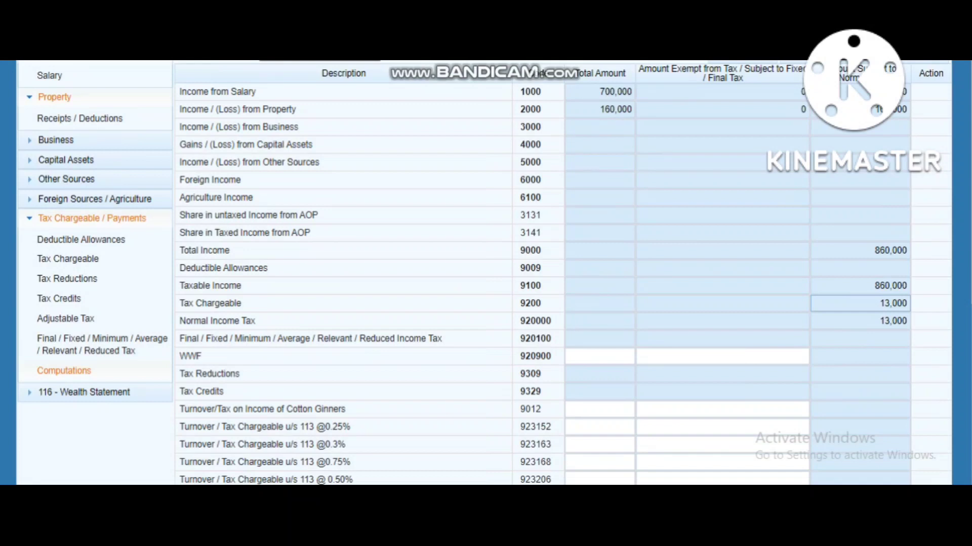
pyautogui.scroll(2, 484, 273)
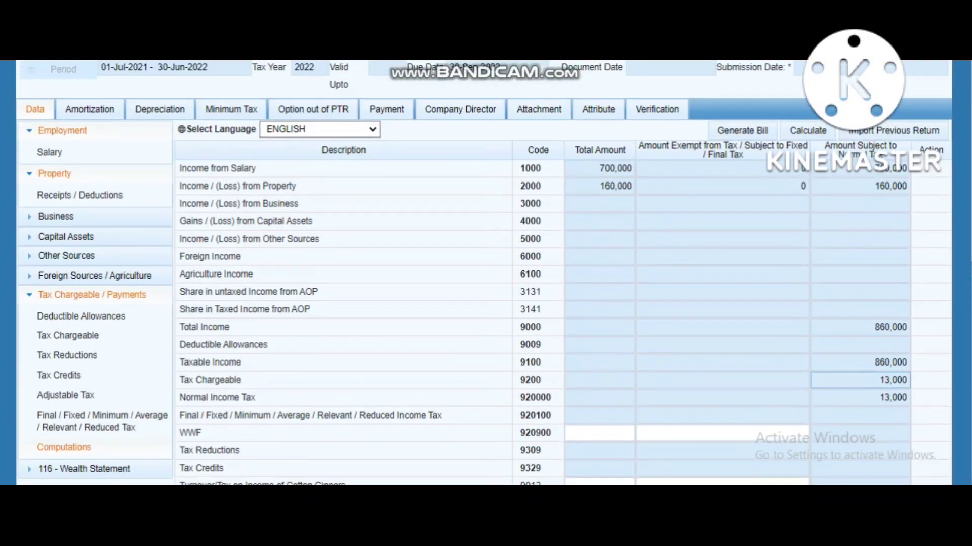
pyautogui.hotkey('shift', 'Tab')
pyautogui.hotkey('shift', 'Tab')
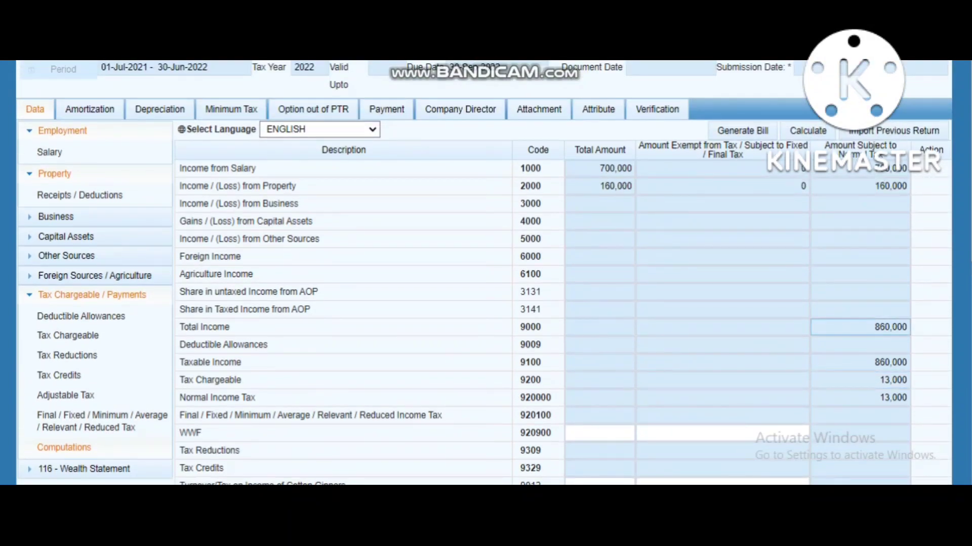
# Step: Check the Tax Year 2022 rates for salaried persons against the taxable income and tax chargeable in the computations
pyautogui.press('Tab')
pyautogui.hotkey('shift', 'Tab')
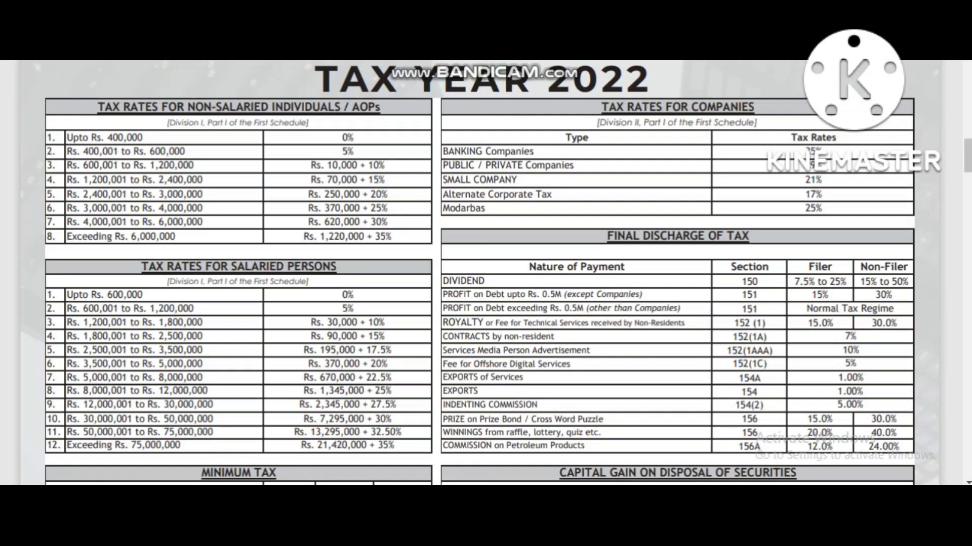
pyautogui.moveTo(133, 295); pyautogui.dragTo(143, 295)
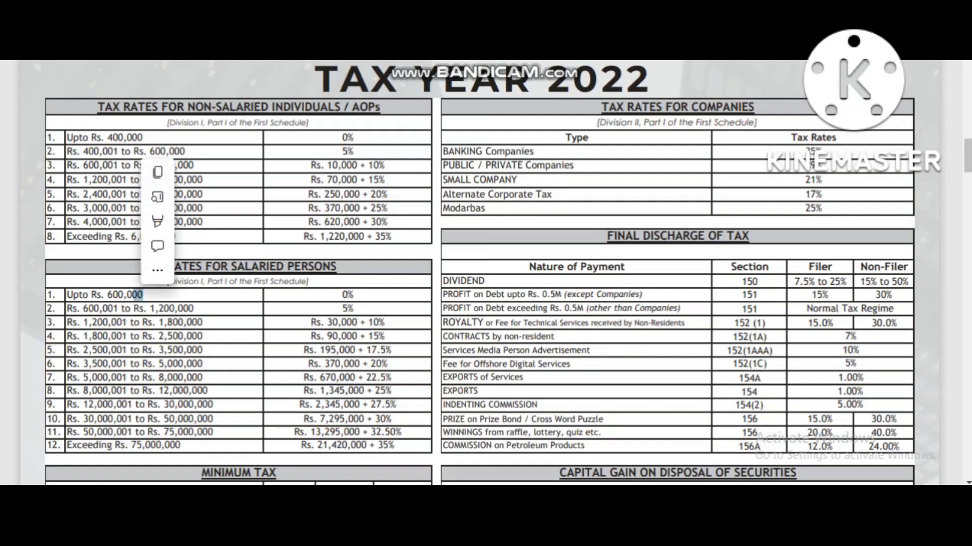
pyautogui.click(143, 295)
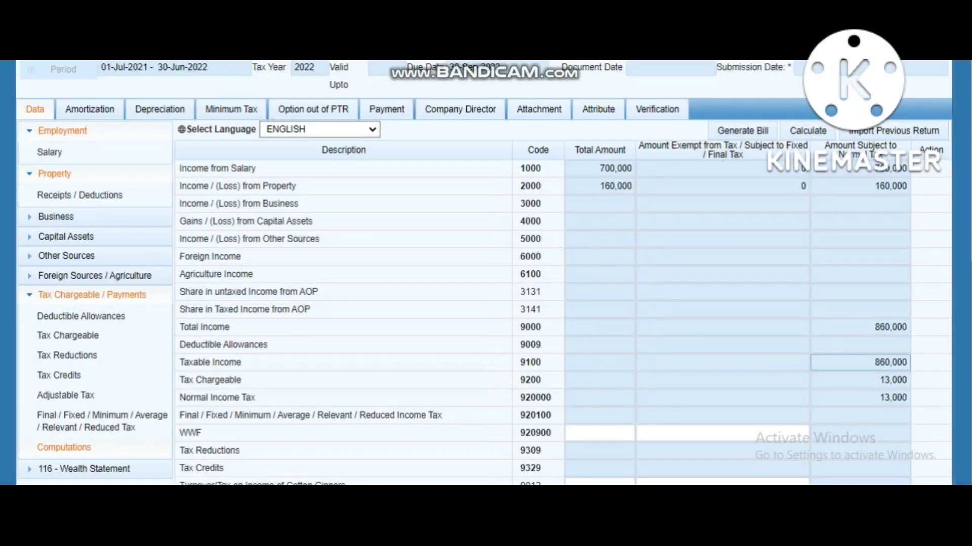
pyautogui.click(860, 380)
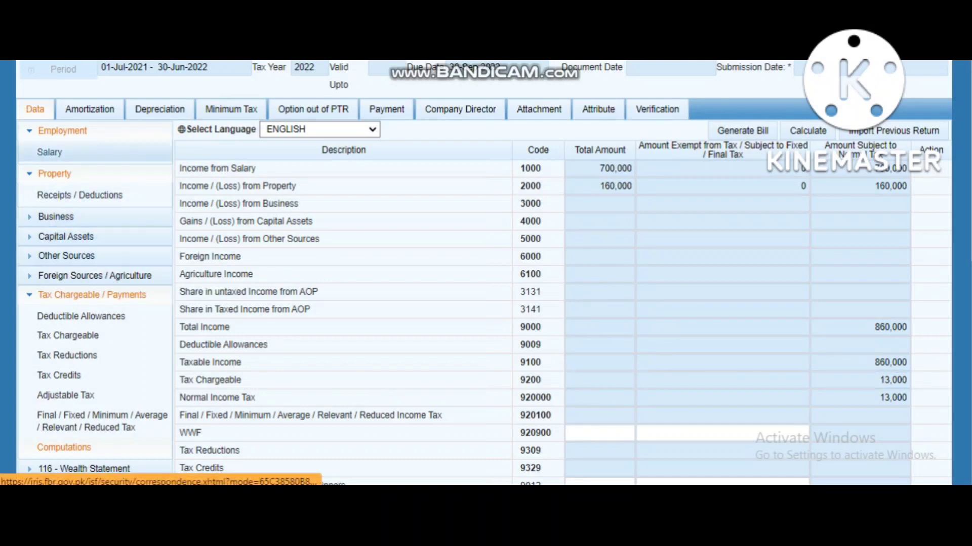
# Step: Set Rent Received or Receivable to 280,000 in the property receipts and bring up the recalculated computations
pyautogui.click(79, 195)
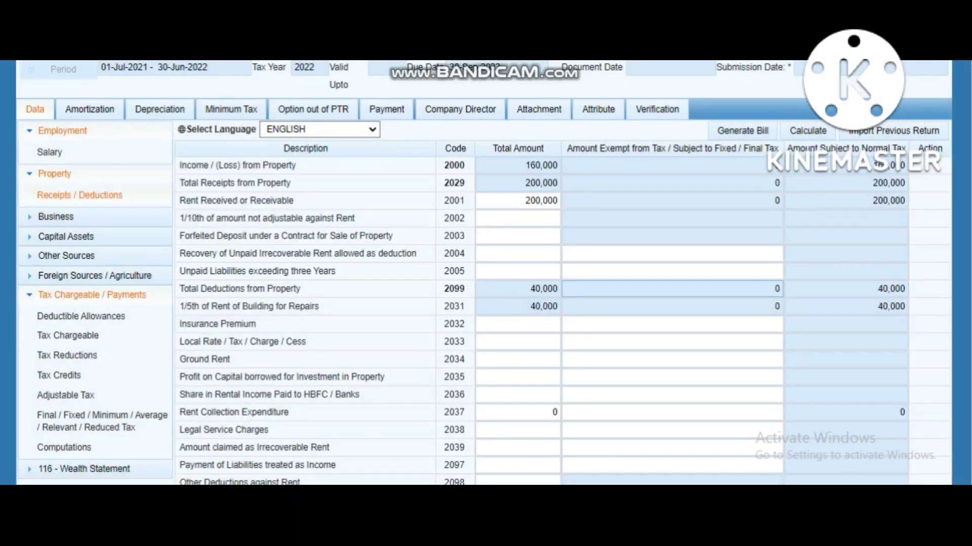
pyautogui.doubleClick(540, 201)
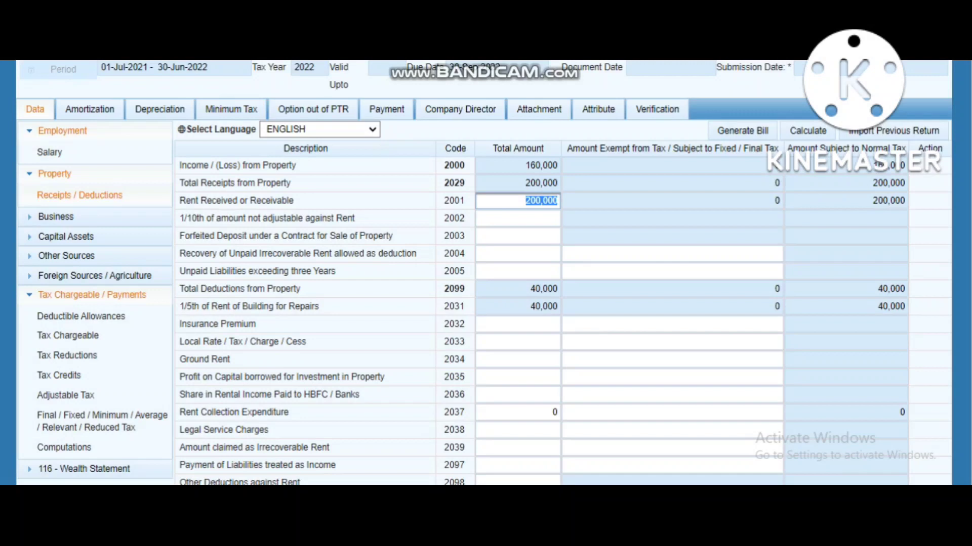
pyautogui.write('280000')
pyautogui.press('Tab')
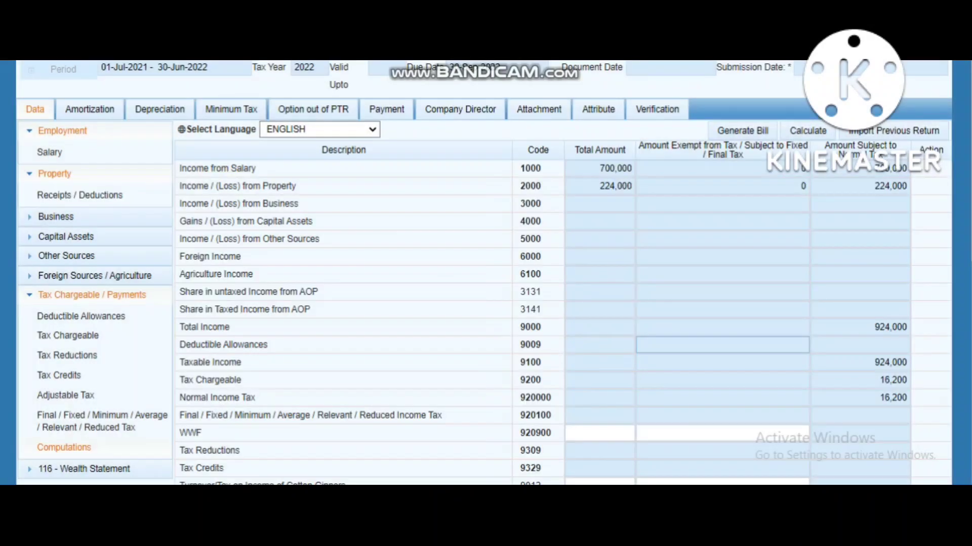
# Step: Review the salary and property income, taxable income and tax chargeable in the computations for the 280,000 rent
pyautogui.hotkey('shift', 'Tab')
pyautogui.hotkey('shift', 'Tab')
pyautogui.hotkey('shift', 'Tab')
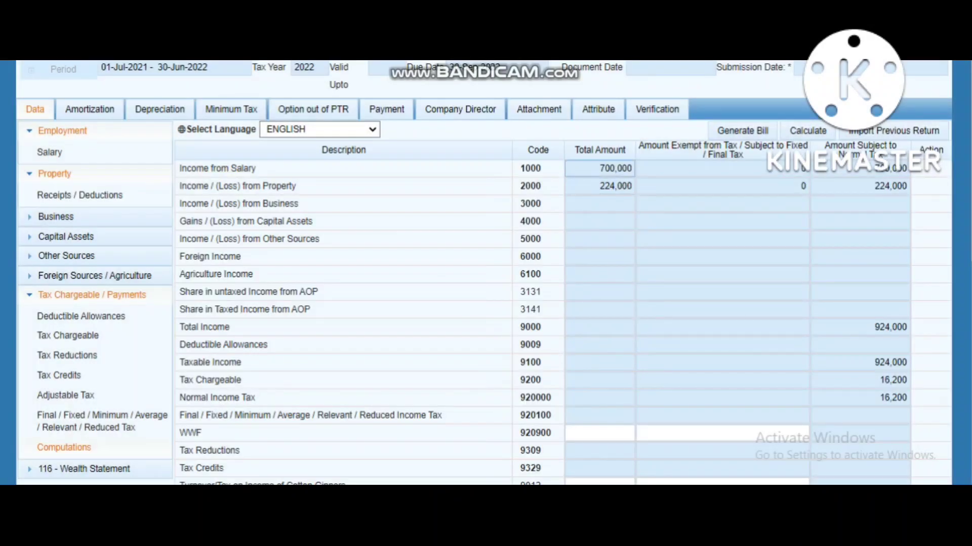
pyautogui.press('Tab')
pyautogui.press('Tab')
pyautogui.press('Tab')
pyautogui.press('Tab')
pyautogui.press('Tab')
pyautogui.press('Tab')
pyautogui.press('Tab')
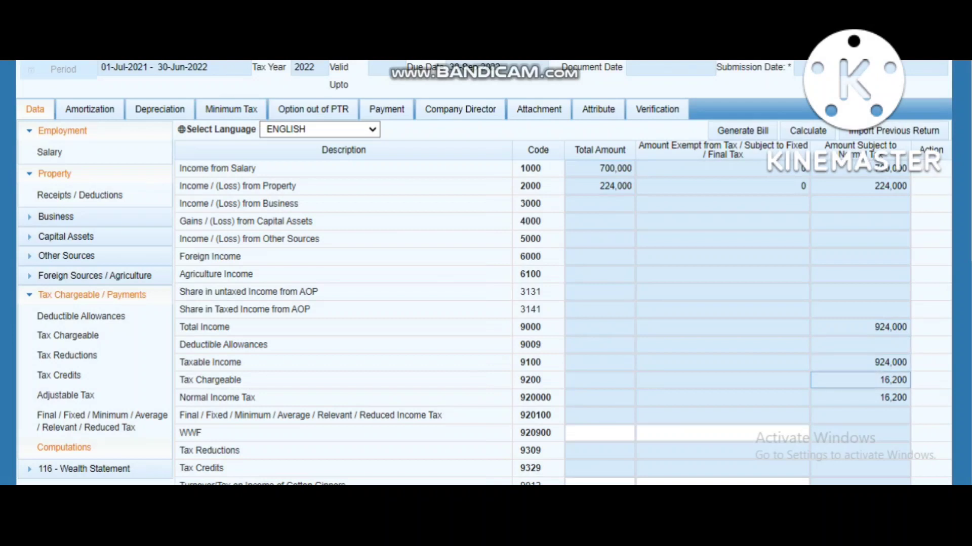
pyautogui.hotkey('shift', 'Tab')
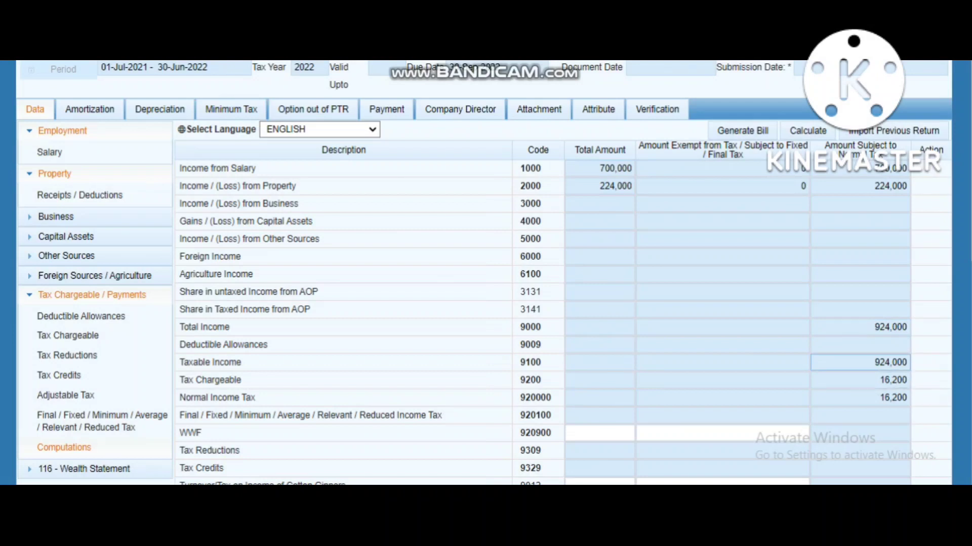
pyautogui.press('Tab')
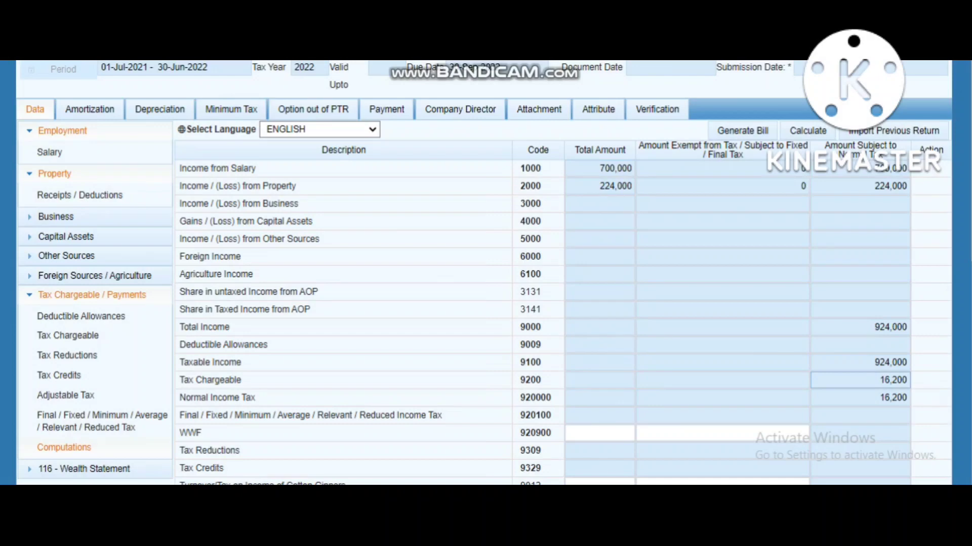
# Step: Check the Admitted Income Tax further down the computations for the 280,000 rent
pyautogui.scroll(-8, 484, 273)
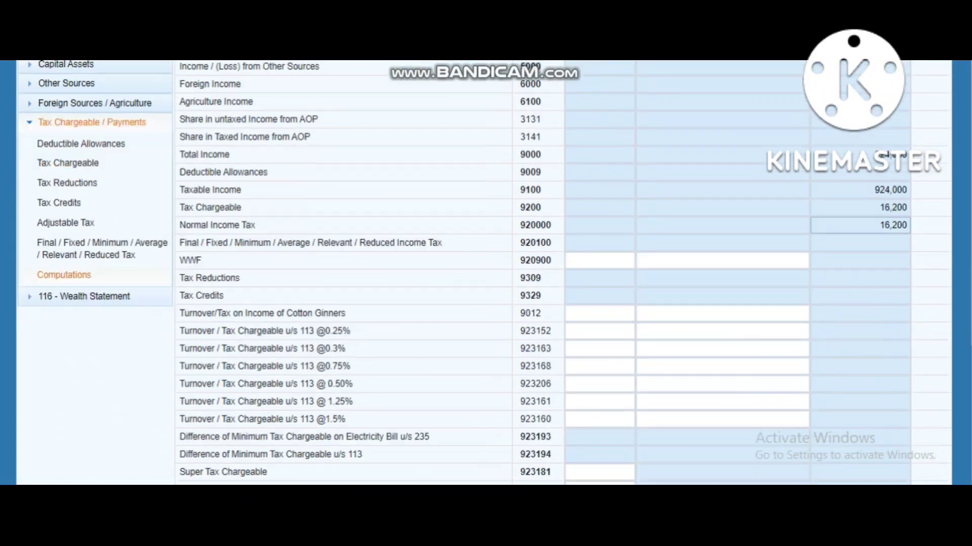
pyautogui.click(860, 373)
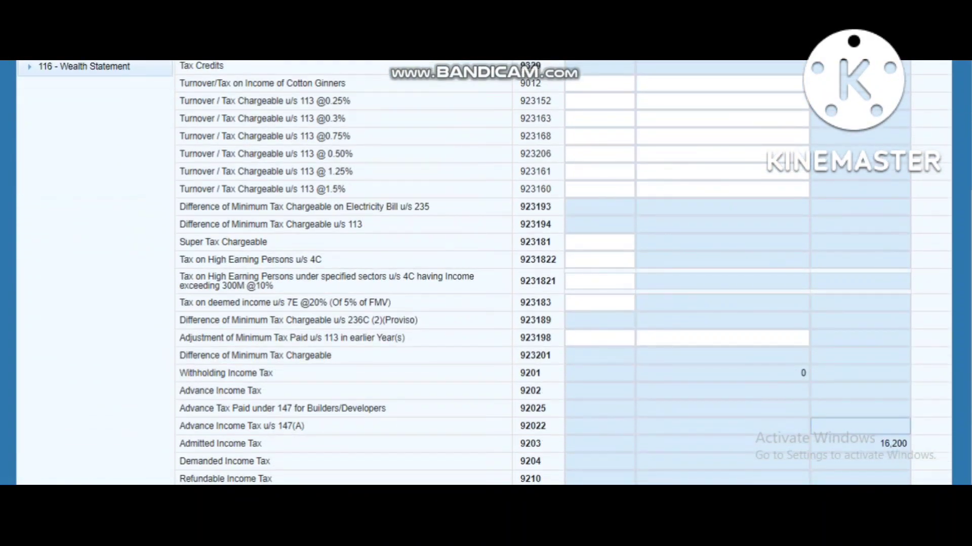
pyautogui.scroll(10, 483, 274)
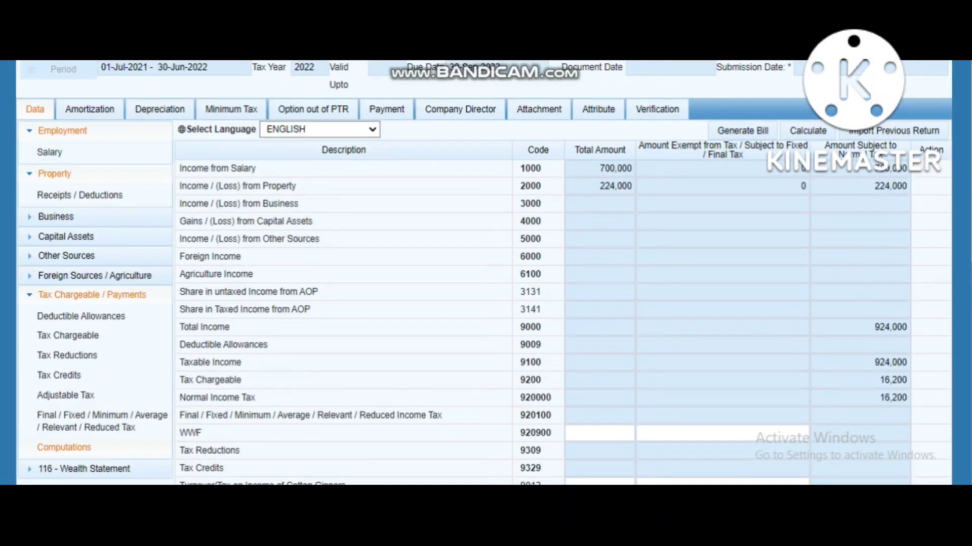
# Step: Set the total Rent Received or Receivable to 301,000 in the property receipts and recalculate the return
pyautogui.click(79, 195)
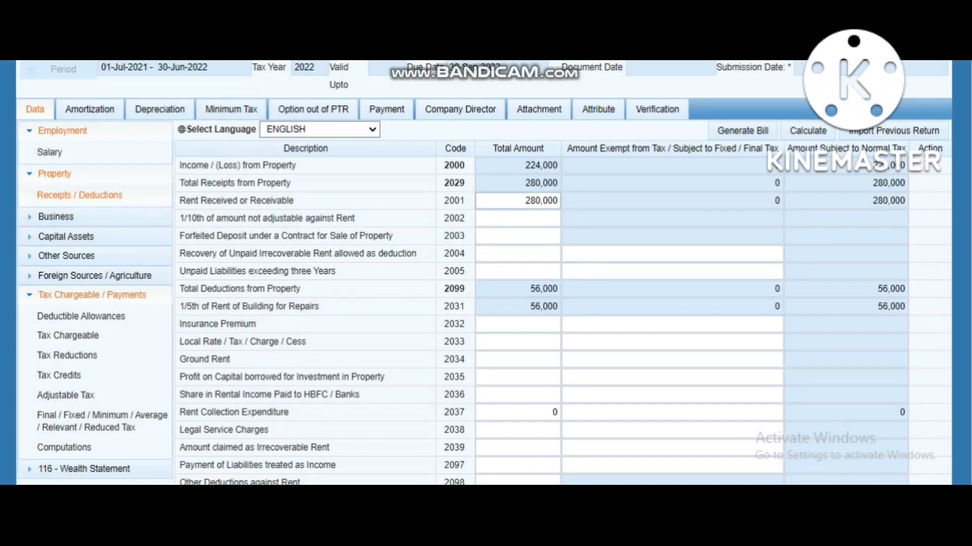
pyautogui.click(531, 201)
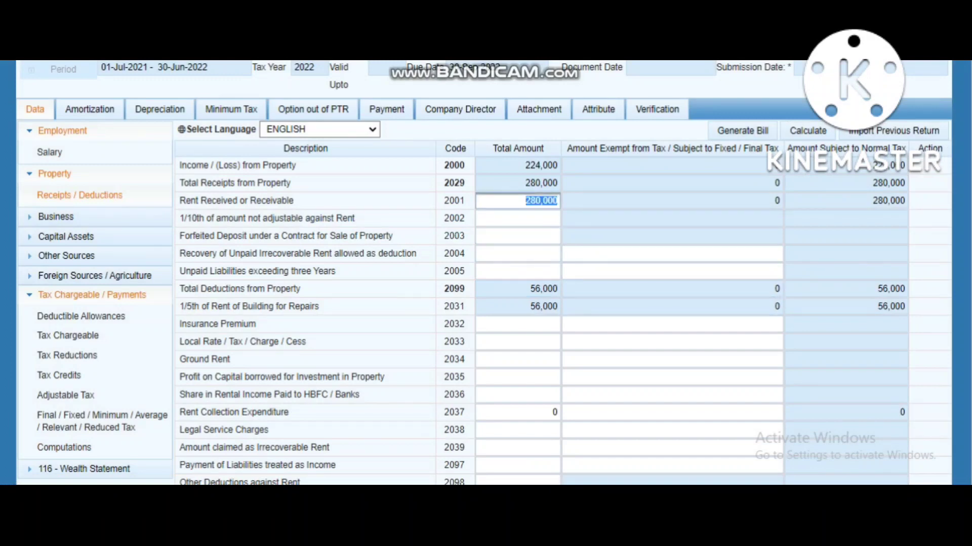
pyautogui.write('3')
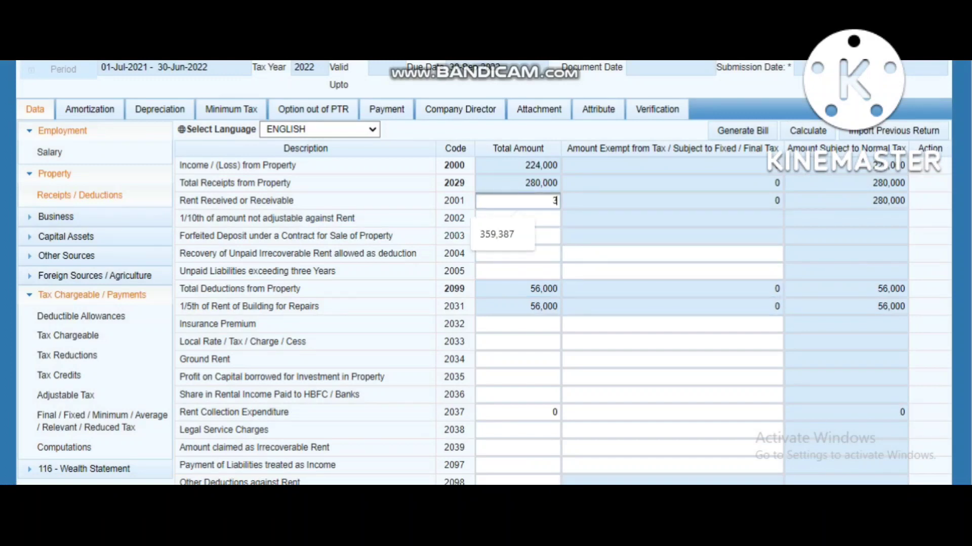
pyautogui.write('01,0001000')
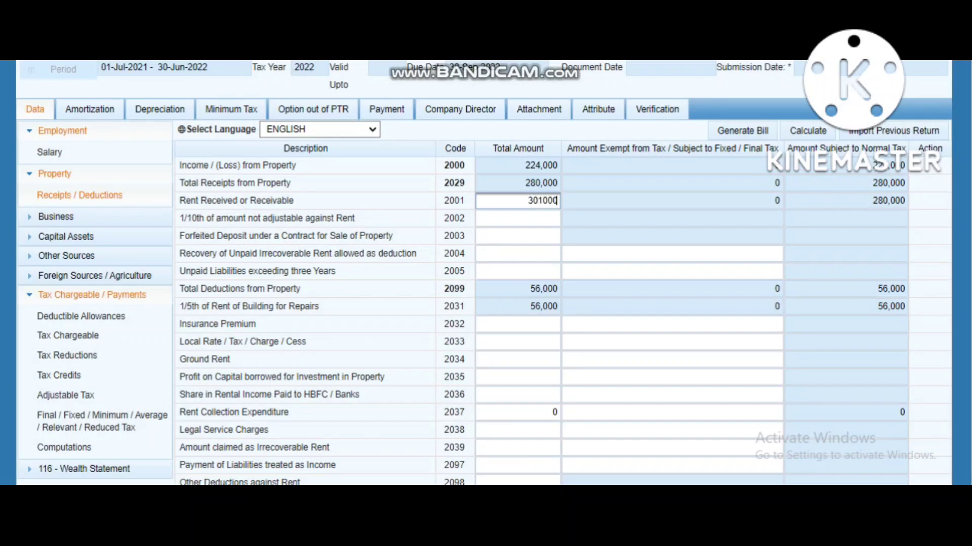
pyautogui.press('Tab')
pyautogui.click(808, 130)
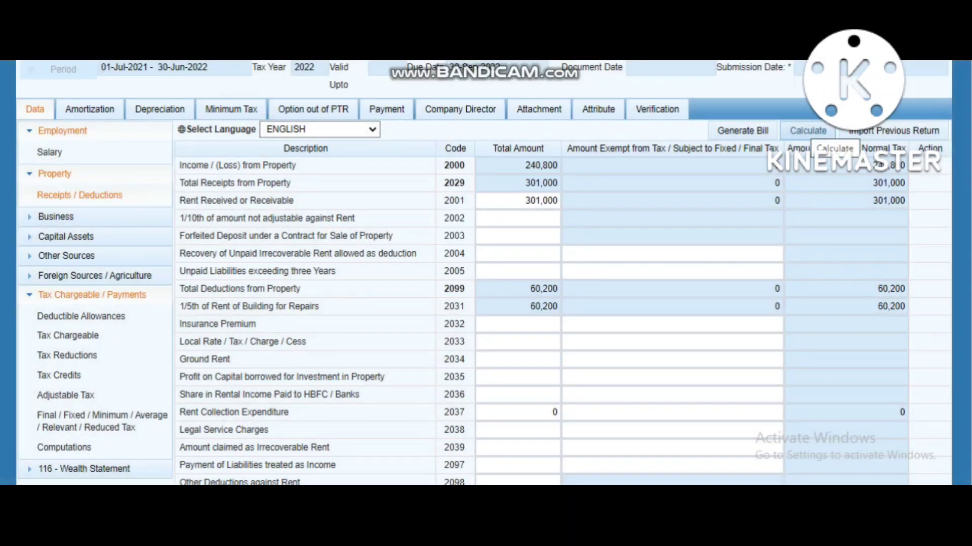
pyautogui.click(808, 130)
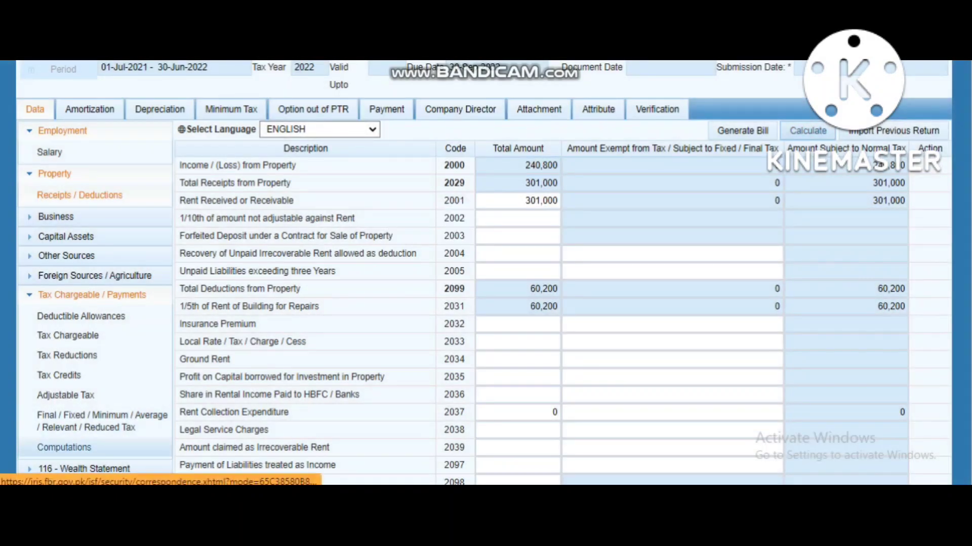
# Step: Open the computations and examine the tax chargeable for the 301,000 rent
pyautogui.click(64, 447)
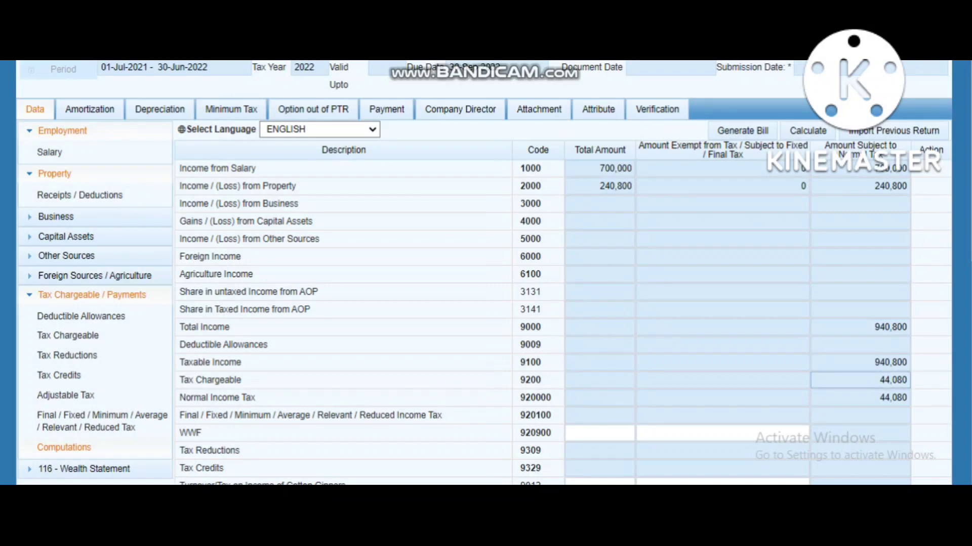
pyautogui.doubleClick(892, 380)
pyautogui.click(893, 380)
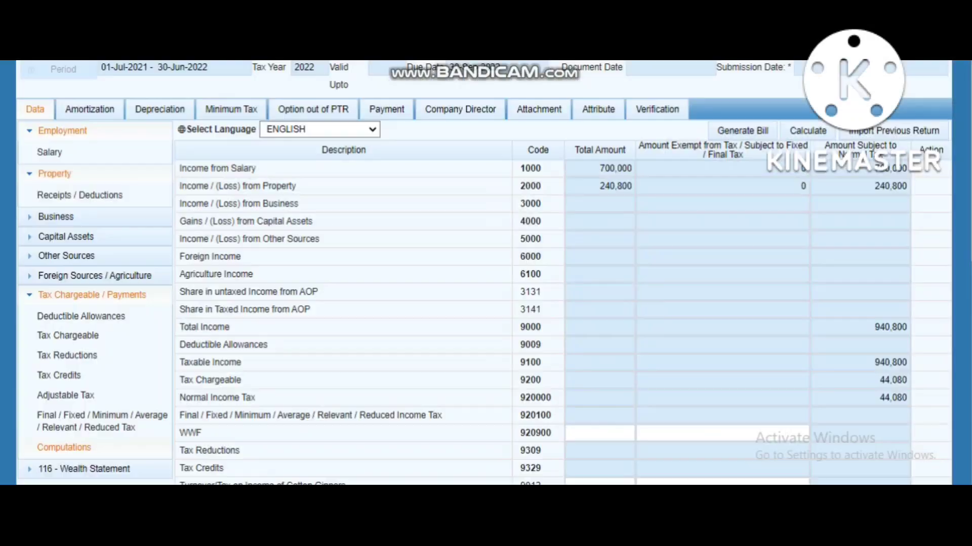
pyautogui.click(861, 377)
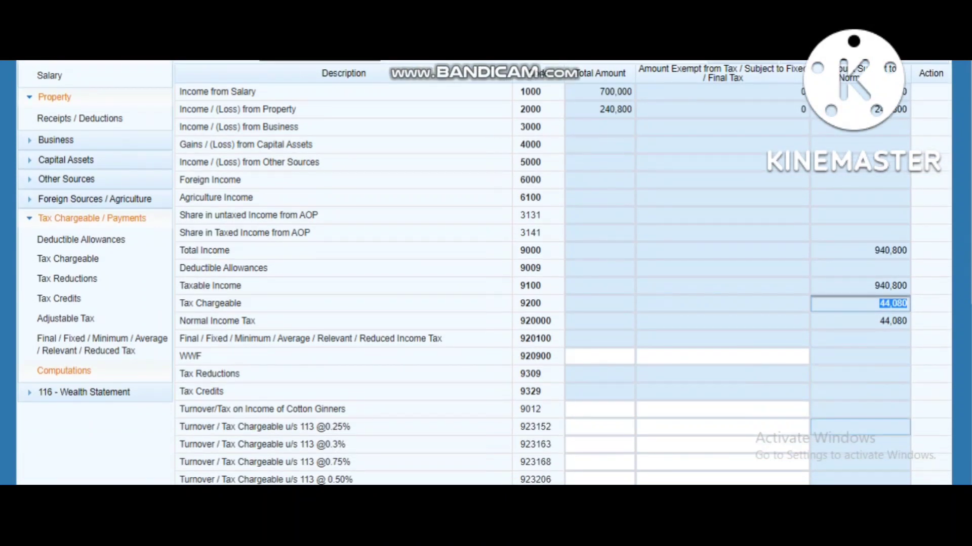
pyautogui.scroll(1, 485, 273)
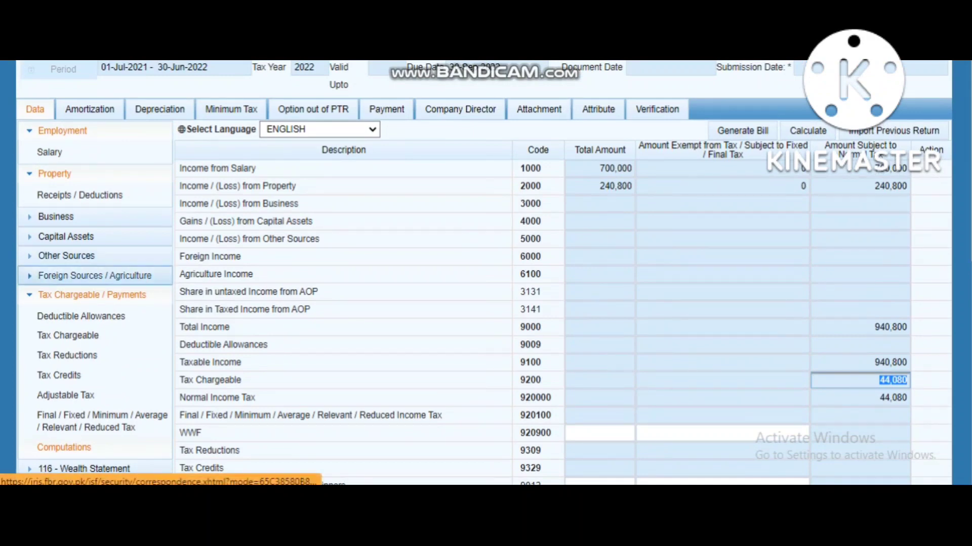
# Step: Set the total Rent Received or Receivable to 294,000 in the property receipts and recalculate the return
pyautogui.click(79, 195)
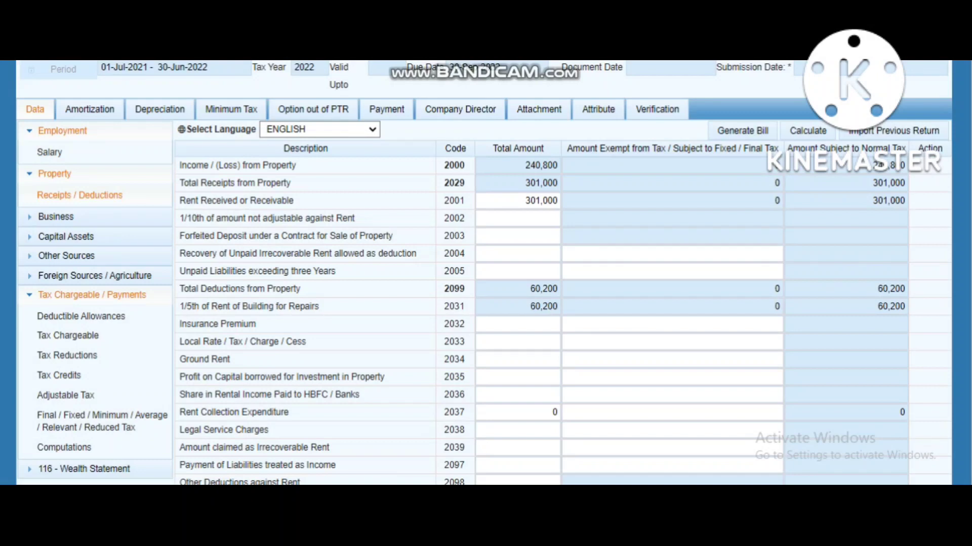
pyautogui.doubleClick(541, 201)
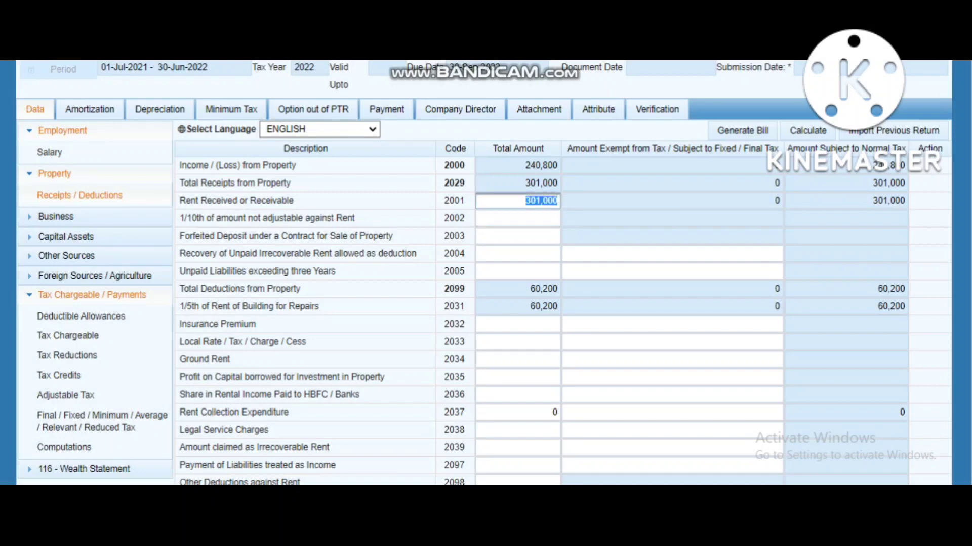
pyautogui.write('294000')
pyautogui.click(521, 218)
pyautogui.click(808, 131)
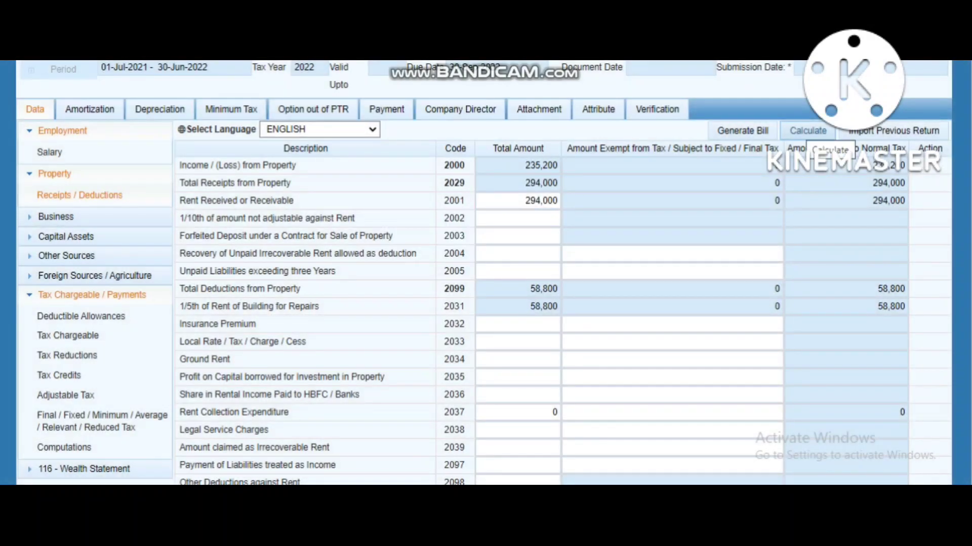
pyautogui.scroll(-1, 506, 303)
pyautogui.click(517, 324)
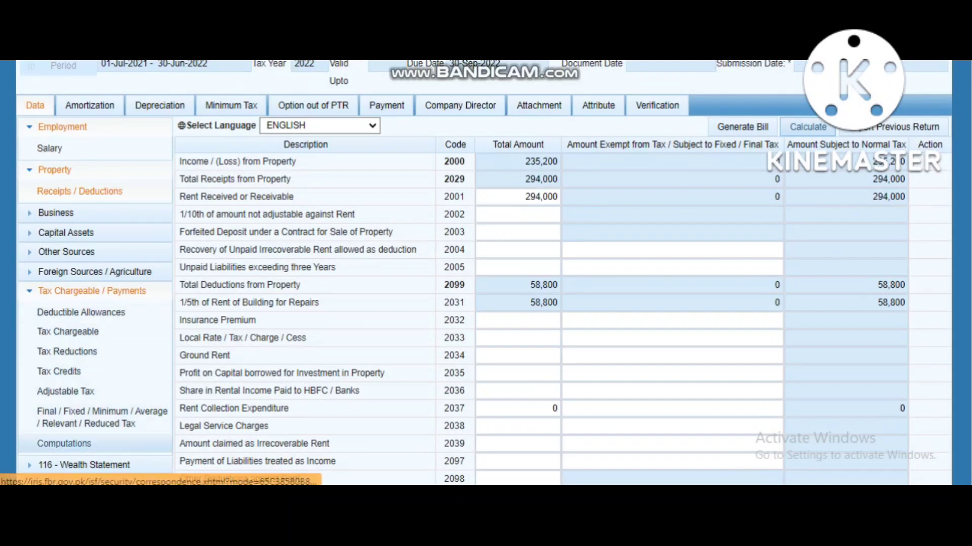
# Step: Open the computations and review the tax chargeable, Normal Income Tax and Admitted Income Tax for the 294,000 rent
pyautogui.click(64, 443)
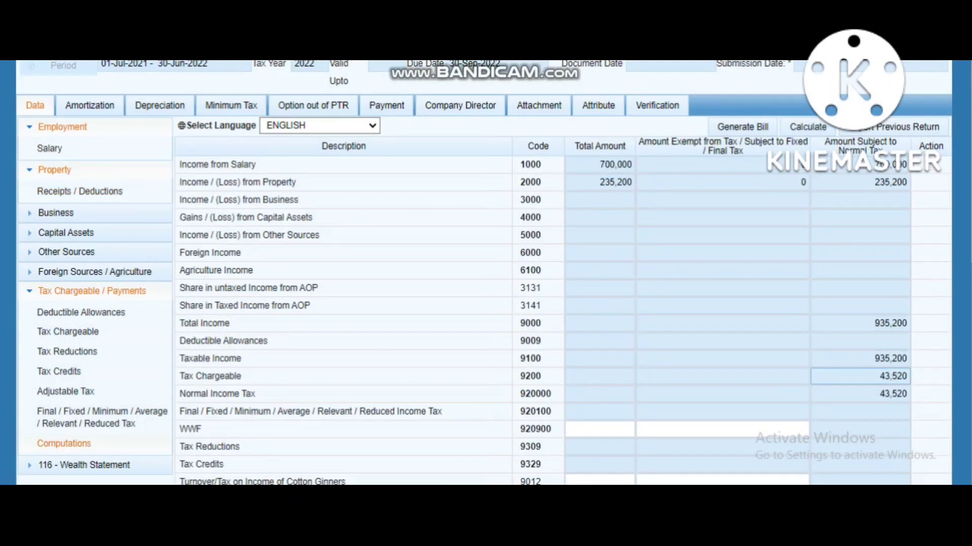
pyautogui.click(860, 394)
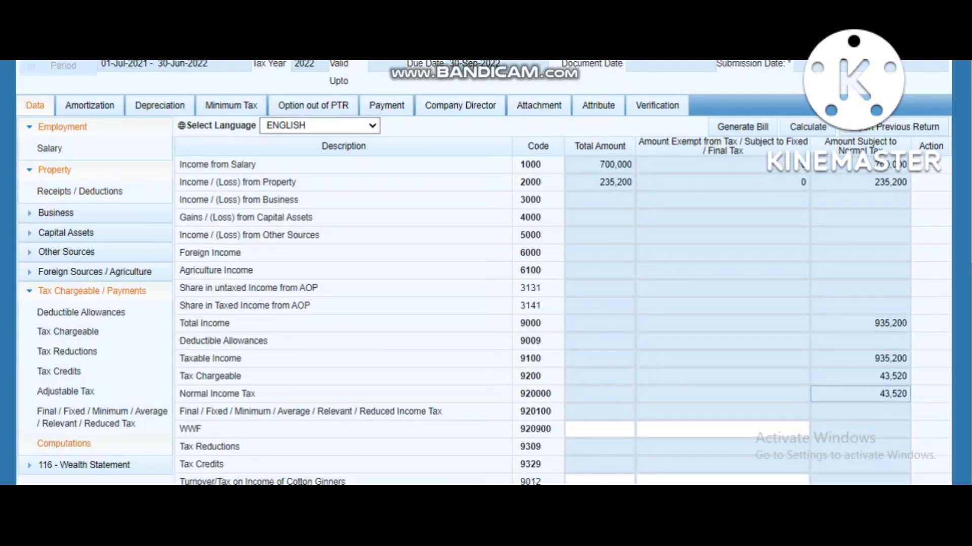
pyautogui.scroll(-3, 486, 273)
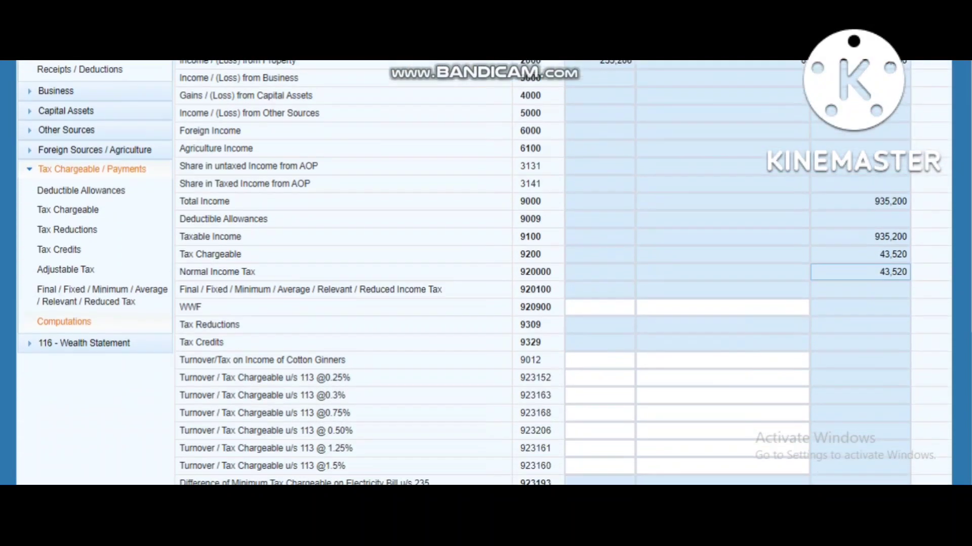
pyautogui.click(860, 381)
pyautogui.scroll(-2, 486, 273)
pyautogui.click(860, 393)
pyautogui.scroll(-3, 485, 273)
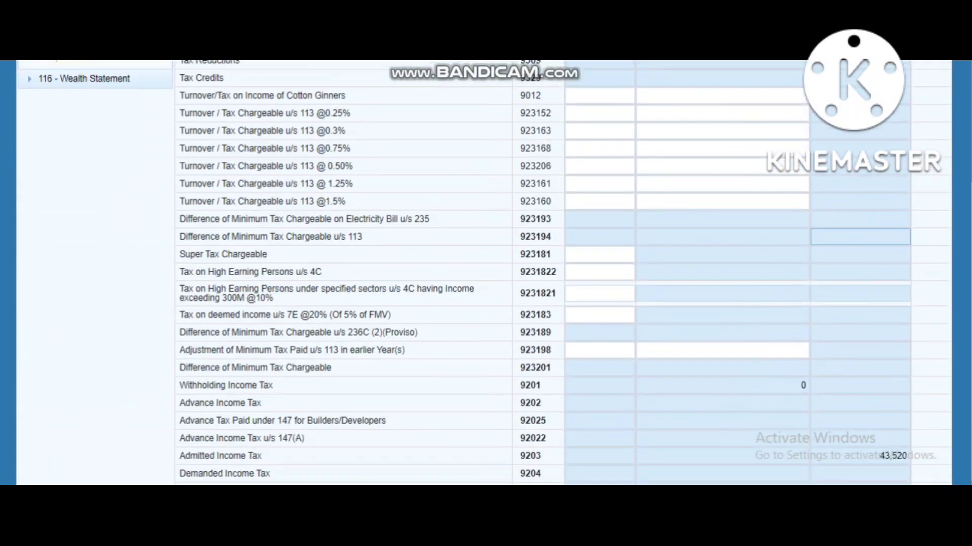
pyautogui.click(860, 391)
pyautogui.press('Tab')
pyautogui.press('Tab')
pyautogui.press('Tab')
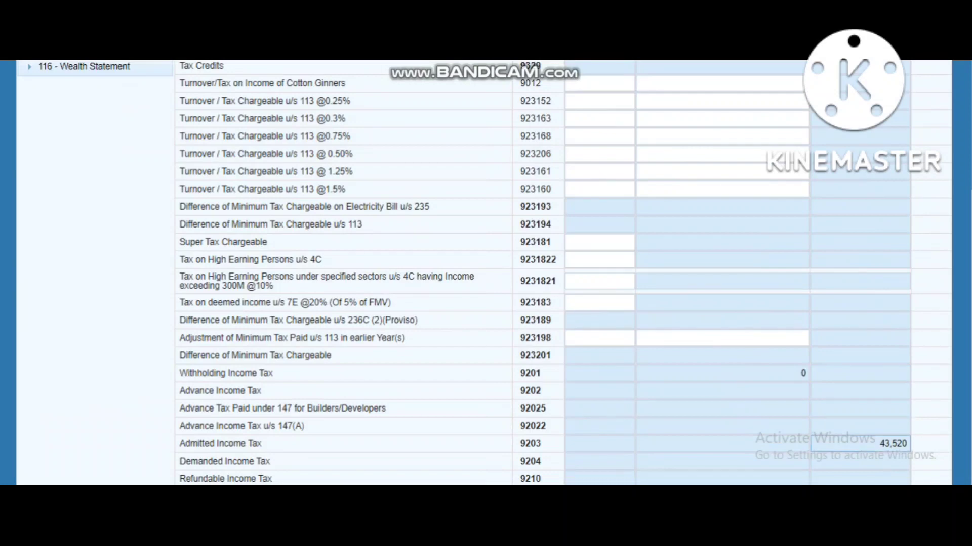
pyautogui.scroll(10, 483, 271)
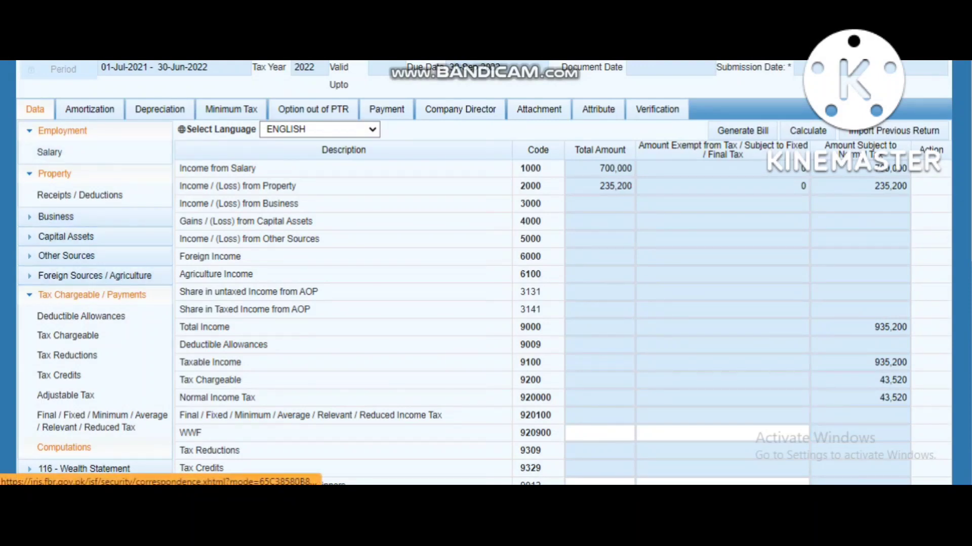
# Step: Set the total Rent Received or Receivable to 287,000 in the property receipts and recalculate the return
pyautogui.click(80, 195)
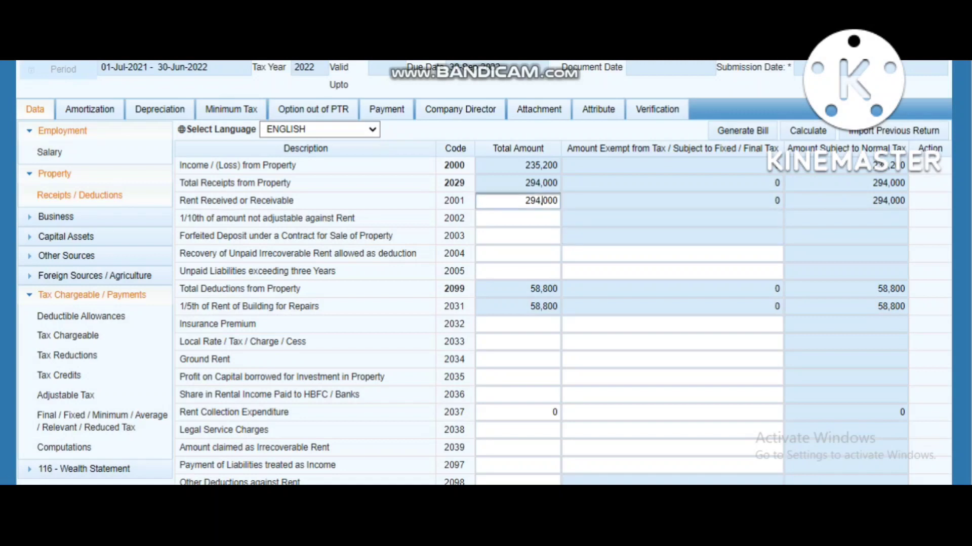
pyautogui.doubleClick(541, 201)
pyautogui.write('287000')
pyautogui.press('Tab')
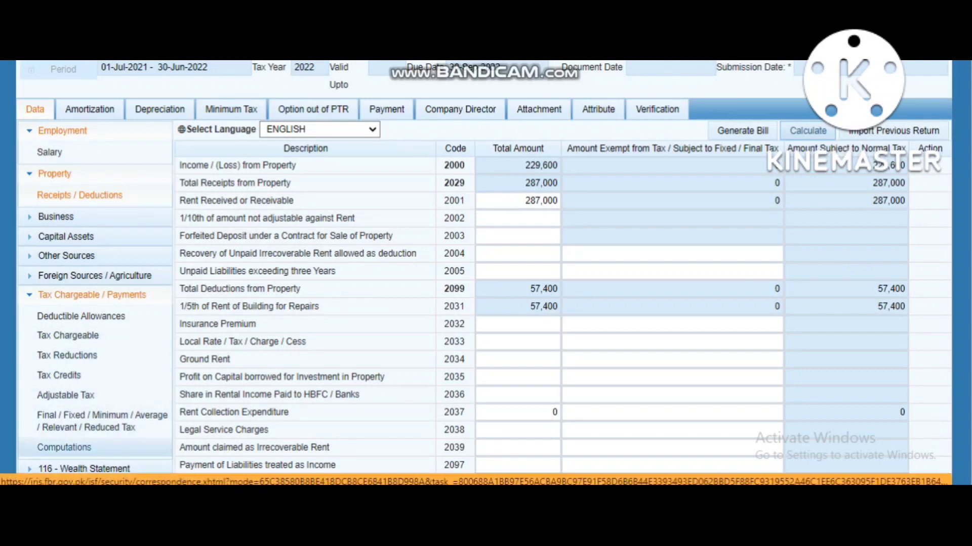
# Step: Open the computations and examine the Taxable Income, Tax Chargeable and Normal Income Tax for the 287,000 rent
pyautogui.click(64, 448)
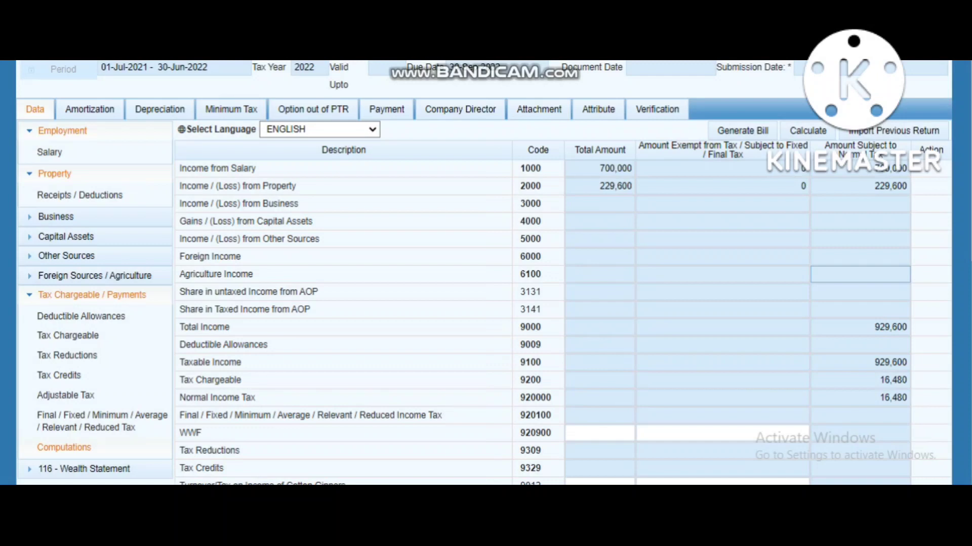
pyautogui.press('Tab')
pyautogui.press('Tab')
pyautogui.press('Tab')
pyautogui.press('Tab')
pyautogui.press('Tab')
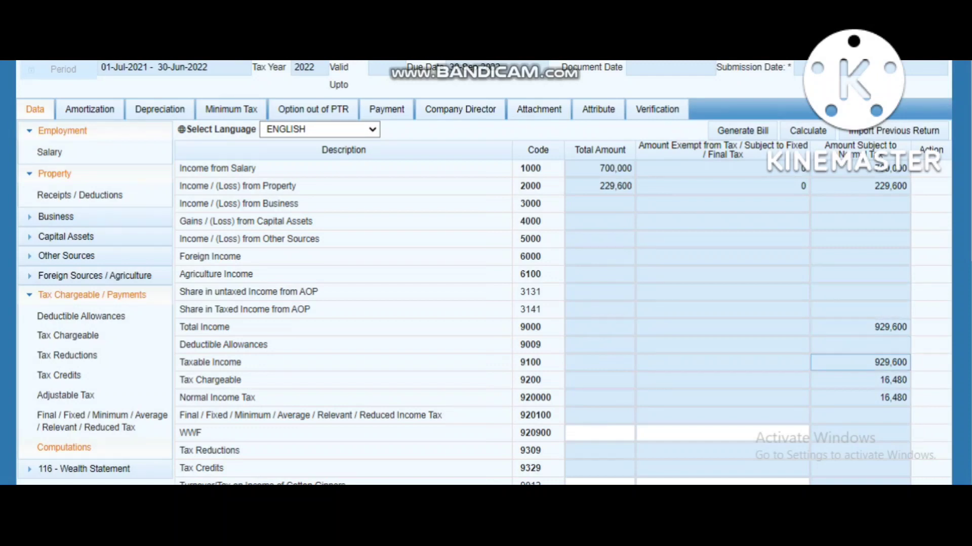
pyautogui.press('Tab')
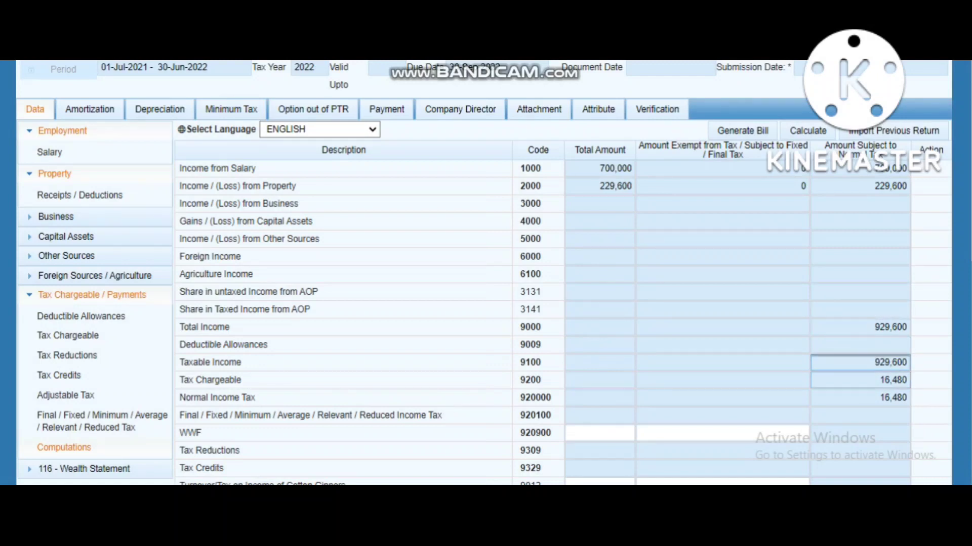
pyautogui.click(893, 380)
pyautogui.scroll(-1, 722, 342)
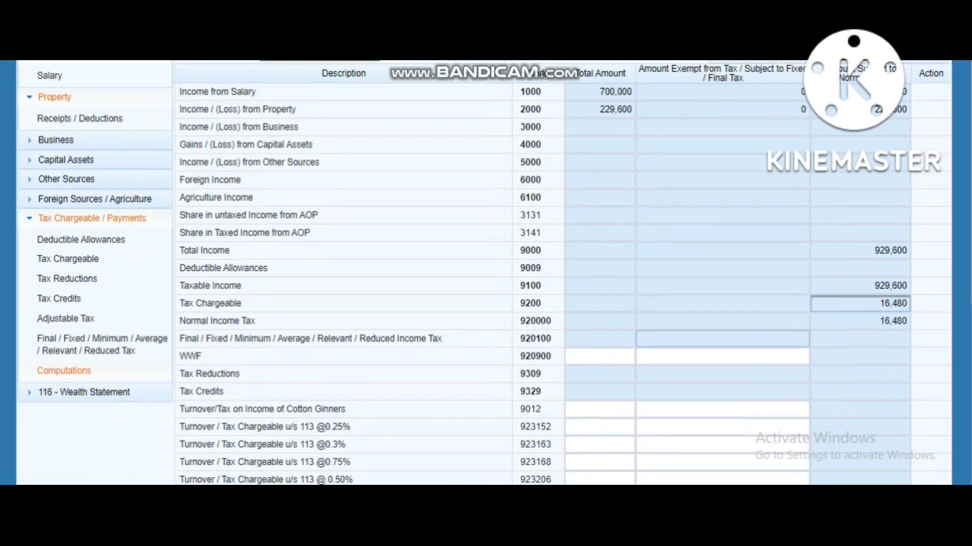
pyautogui.scroll(2, 483, 273)
pyautogui.click(722, 345)
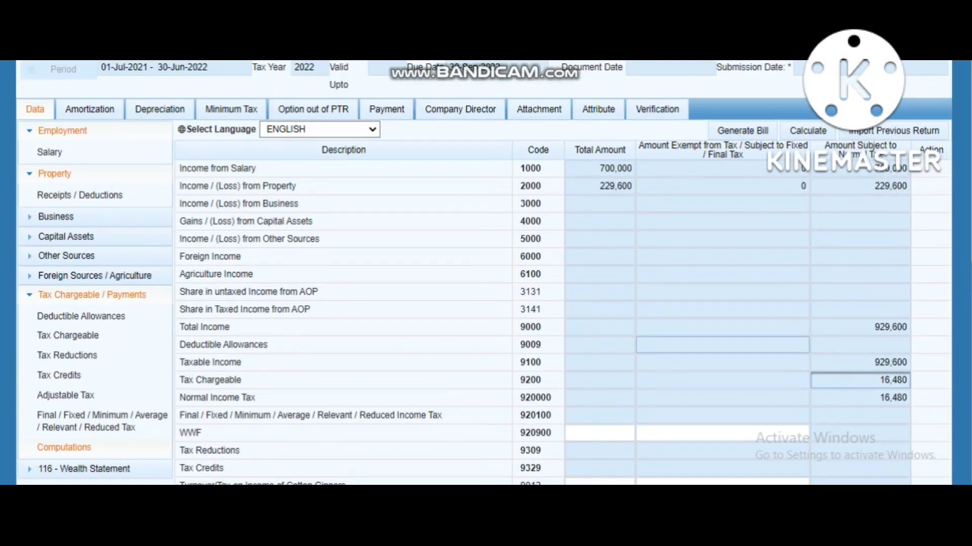